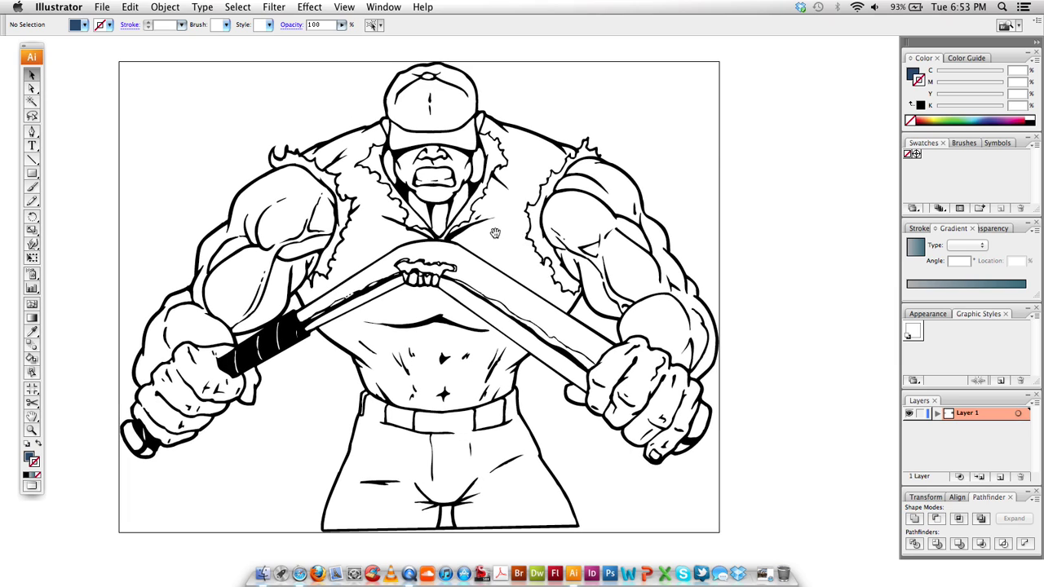
# Select the muscleman line drawing as one group with the Selection tool
pyautogui.click(495, 216)
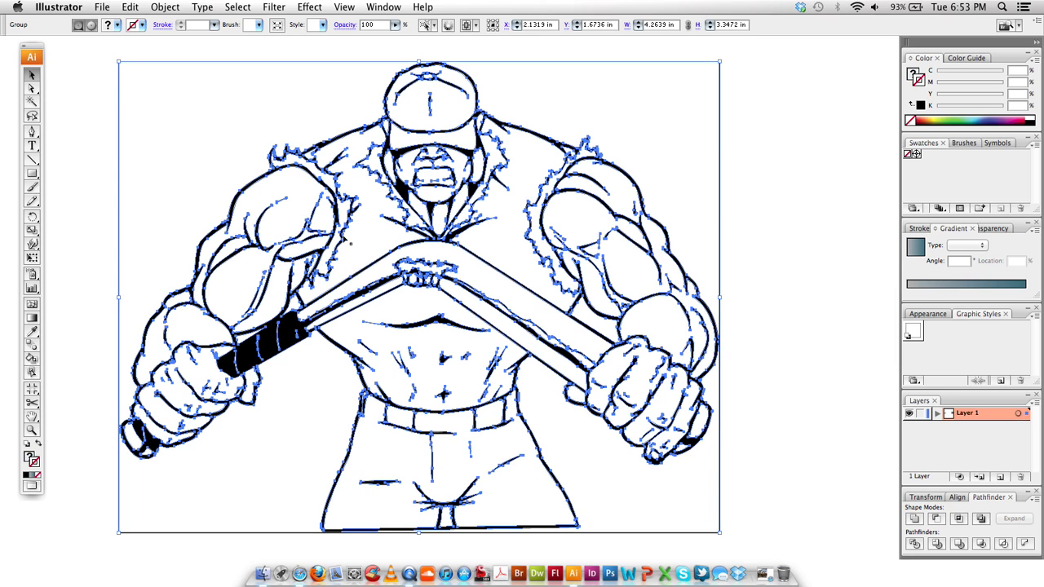
pyautogui.click(91, 87)
# Enter the group in Isolation Mode and select both arms and both hands
pyautogui.doubleClick(509, 204)
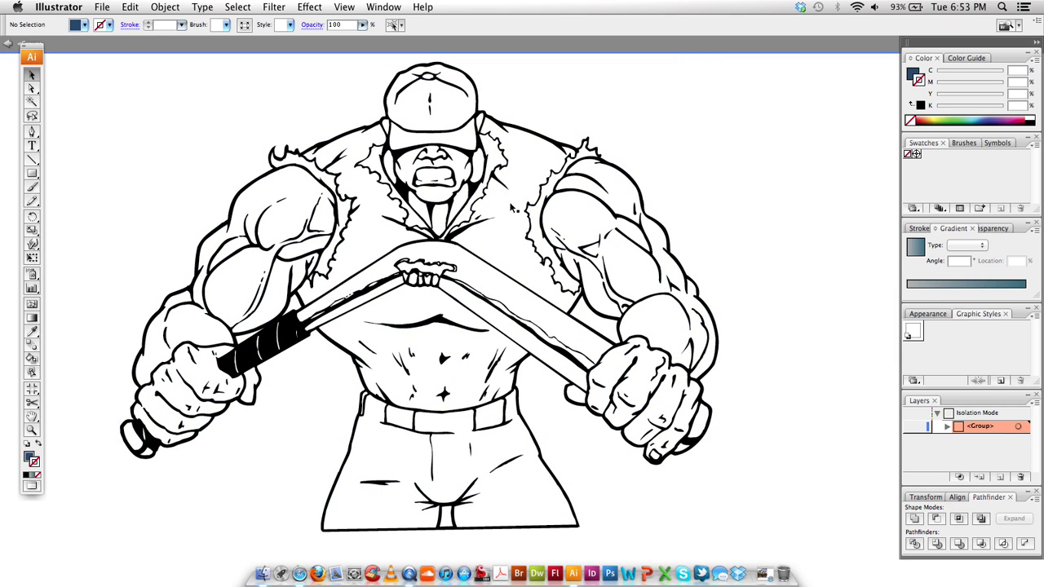
pyautogui.hscroll(2, 511, 208)
pyautogui.click(529, 219)
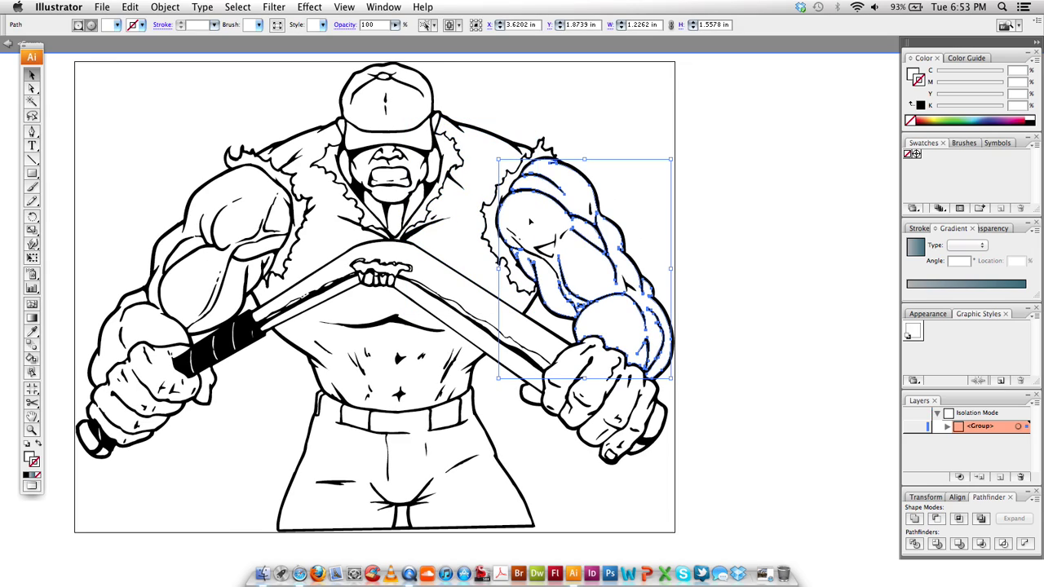
pyautogui.keyDown('shift'); pyautogui.click(665, 422); pyautogui.keyUp('shift')
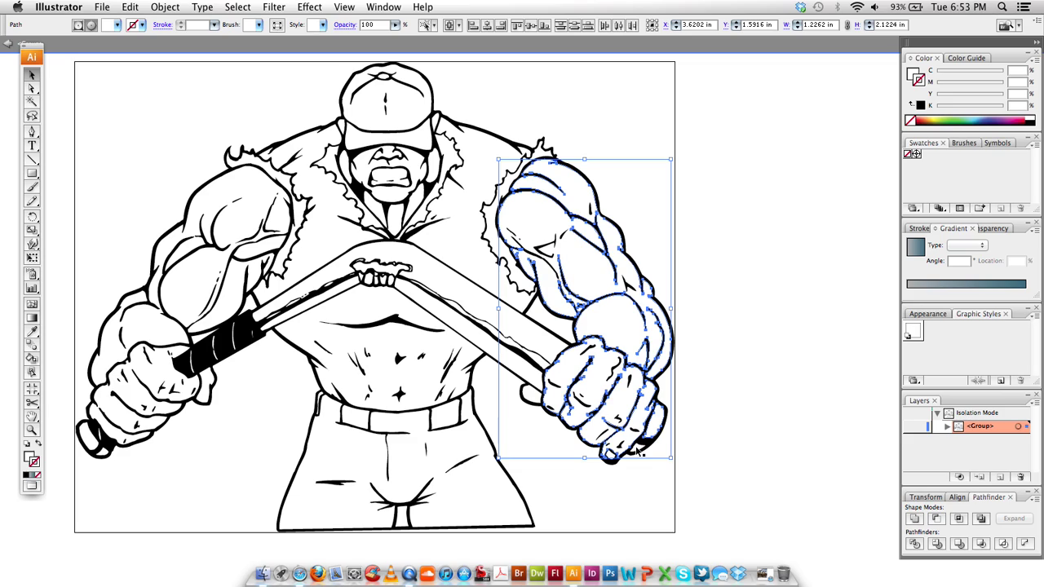
pyautogui.keyDown('shift'); pyautogui.click(160, 385); pyautogui.keyUp('shift')
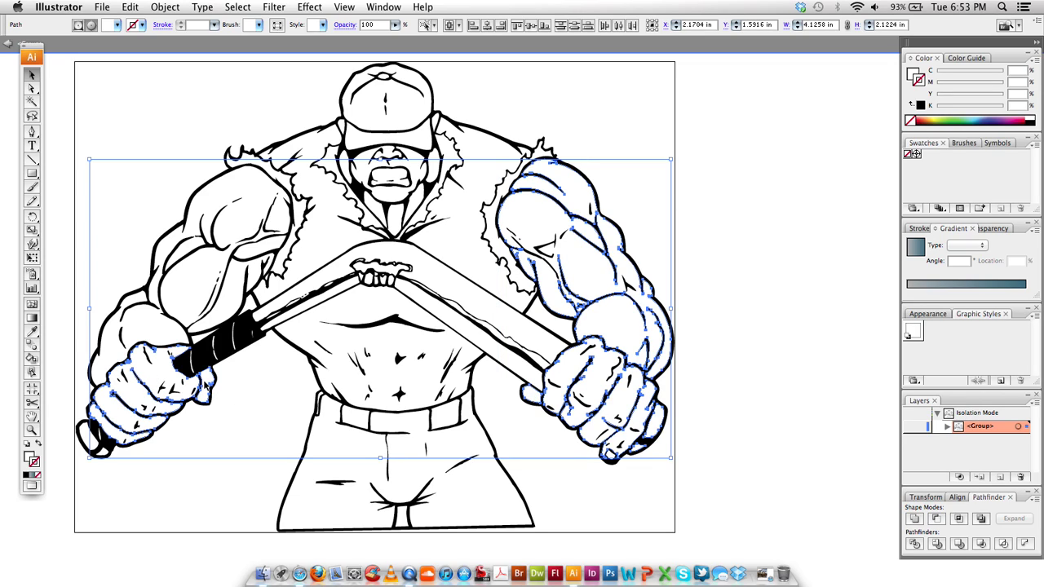
pyautogui.keyDown('shift'); pyautogui.click(146, 328); pyautogui.keyUp('shift')
pyautogui.keyDown('shift'); pyautogui.click(236, 308); pyautogui.keyUp('shift')
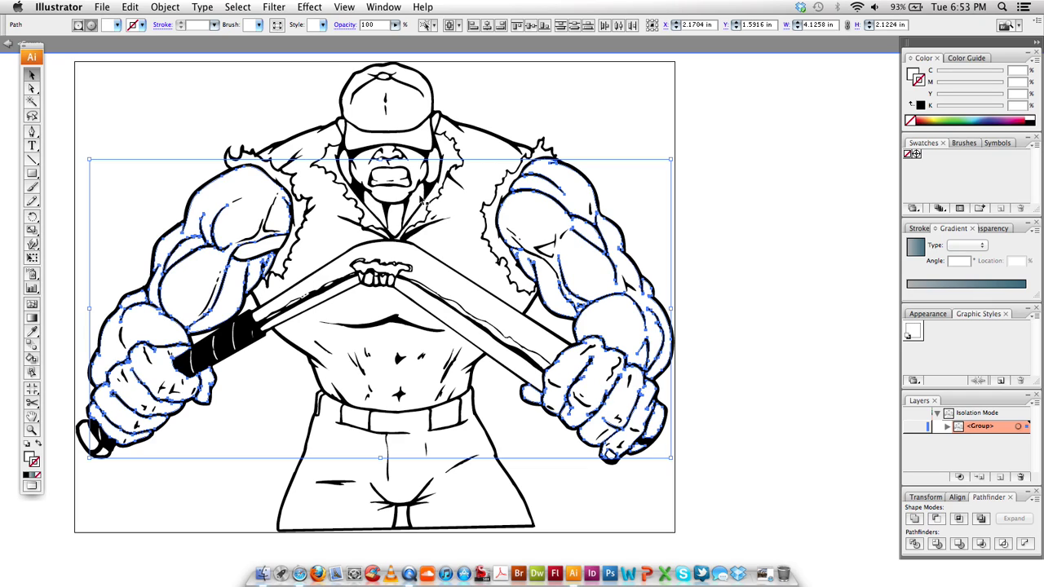
# Add the face skin areas to the selection and bring the Fill box forward
pyautogui.keyDown('shift'); pyautogui.click(344, 144); pyautogui.keyUp('shift')
pyautogui.keyDown('shift'); pyautogui.click(341, 126); pyautogui.keyUp('shift')
pyautogui.keyDown('shift'); pyautogui.click(438, 132); pyautogui.keyUp('shift')
pyautogui.keyDown('shift'); pyautogui.click(414, 169); pyautogui.keyUp('shift')
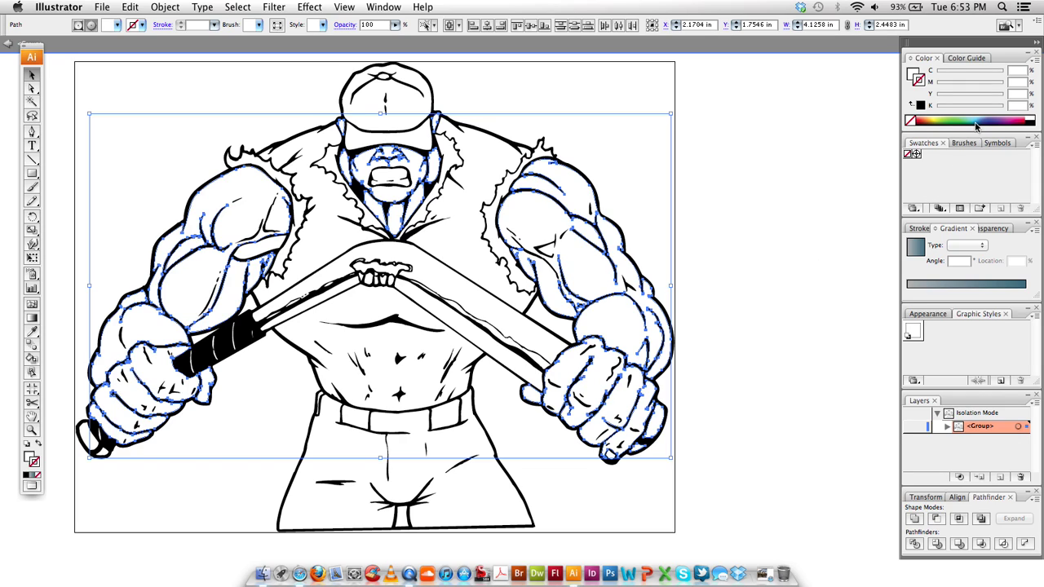
pyautogui.press('super+Tab')
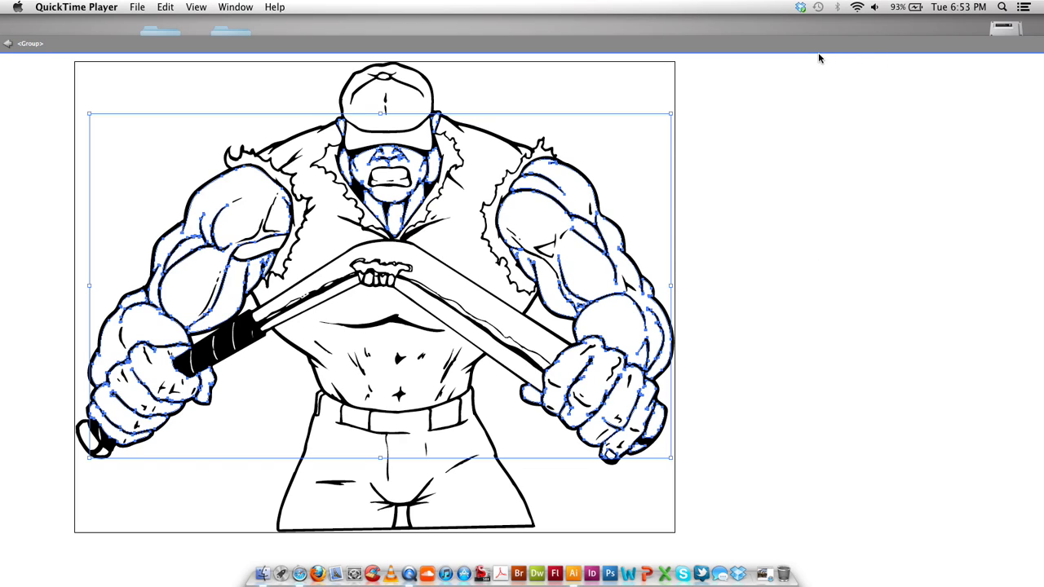
pyautogui.click(813, 145)
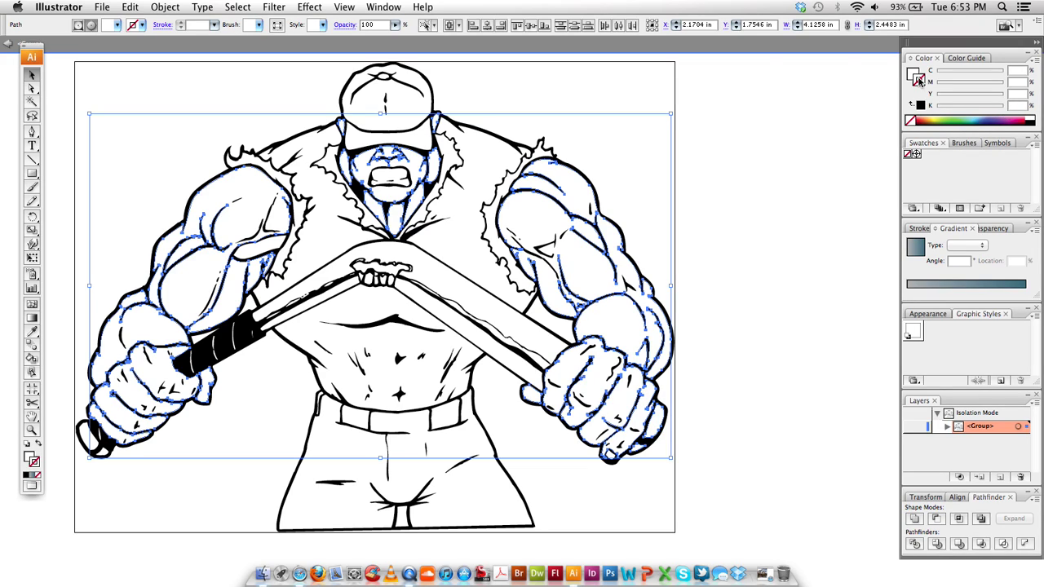
pyautogui.click(913, 74)
# Fill the skin areas with peach C0 M34 Y36 K0 and eyedropper it onto the arm highlight
pyautogui.moveTo(937, 89); pyautogui.dragTo(947, 98)
pyautogui.click(941, 97)
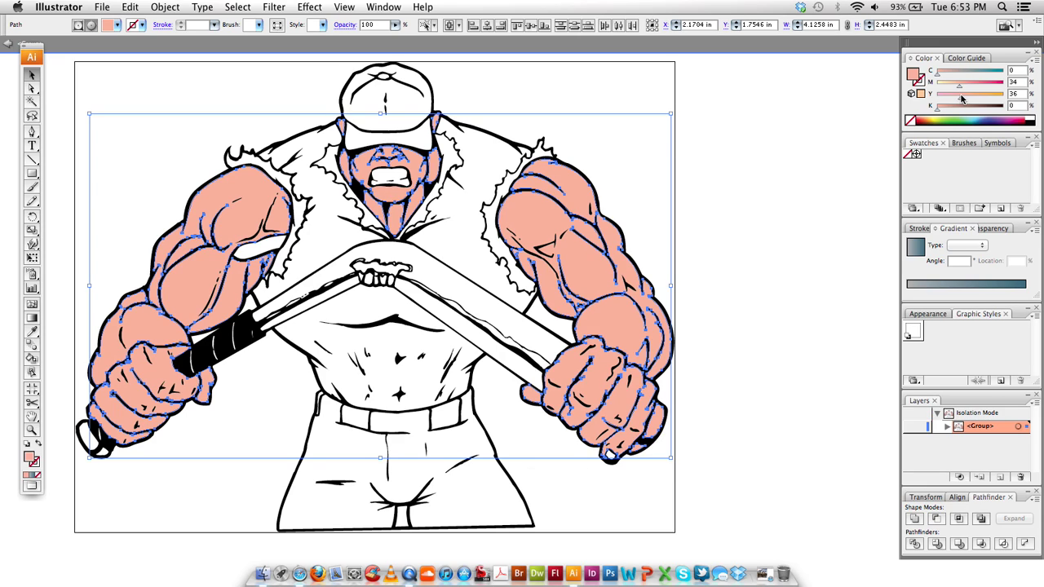
pyautogui.keyDown('shift'); pyautogui.click(267, 249); pyautogui.keyUp('shift')
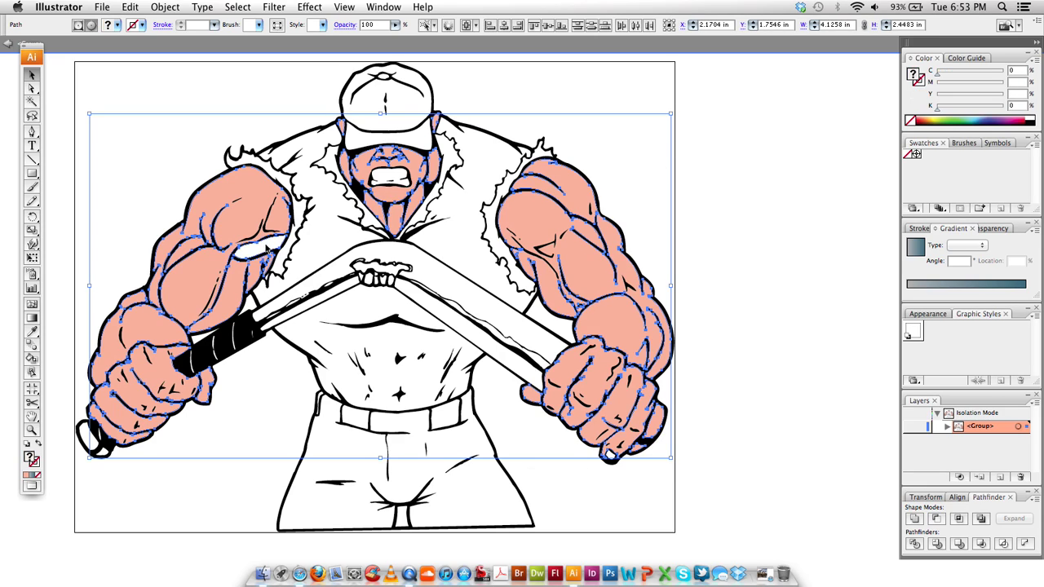
pyautogui.press('i')
pyautogui.click(581, 188)
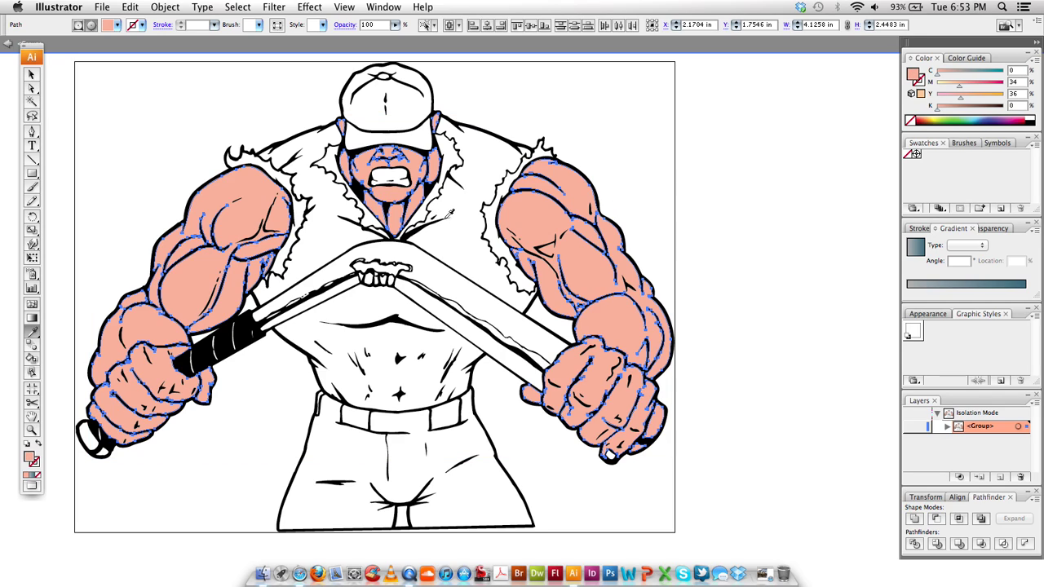
pyautogui.moveTo(496, 207); pyautogui.dragTo(539, 197)
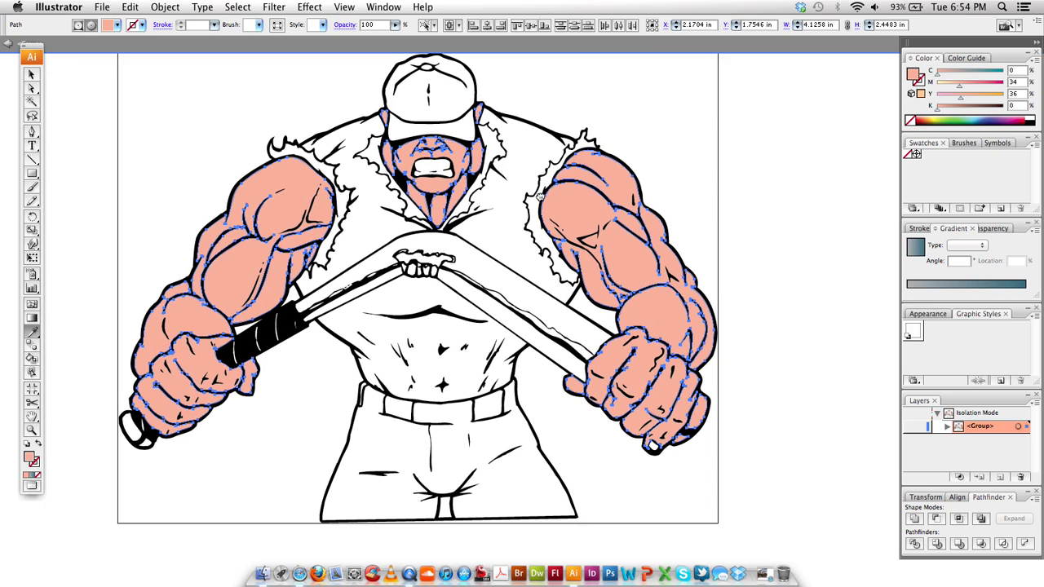
# Fill the four torn collar and sleeve edges with dark grey at K 59
pyautogui.press('v')
pyautogui.click(686, 149)
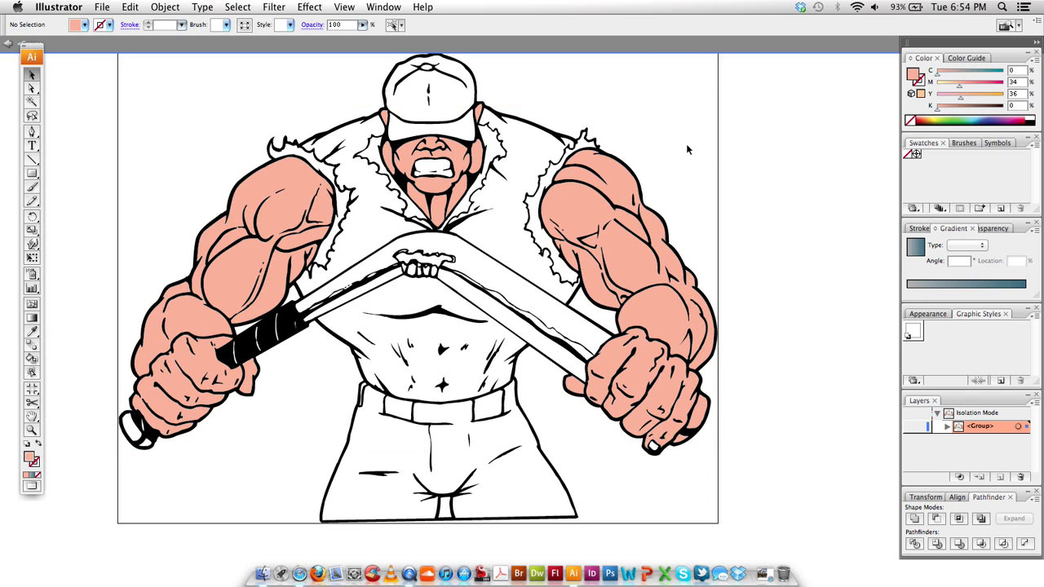
pyautogui.click(531, 236)
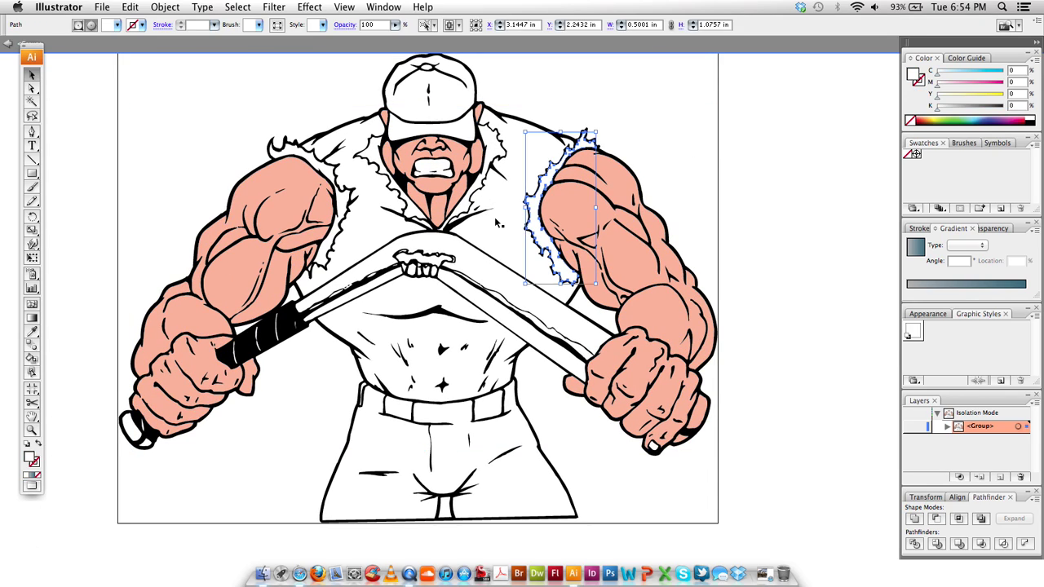
pyautogui.keyDown('shift'); pyautogui.click(339, 210); pyautogui.keyUp('shift')
pyautogui.keyDown('shift'); pyautogui.click(379, 155); pyautogui.keyUp('shift')
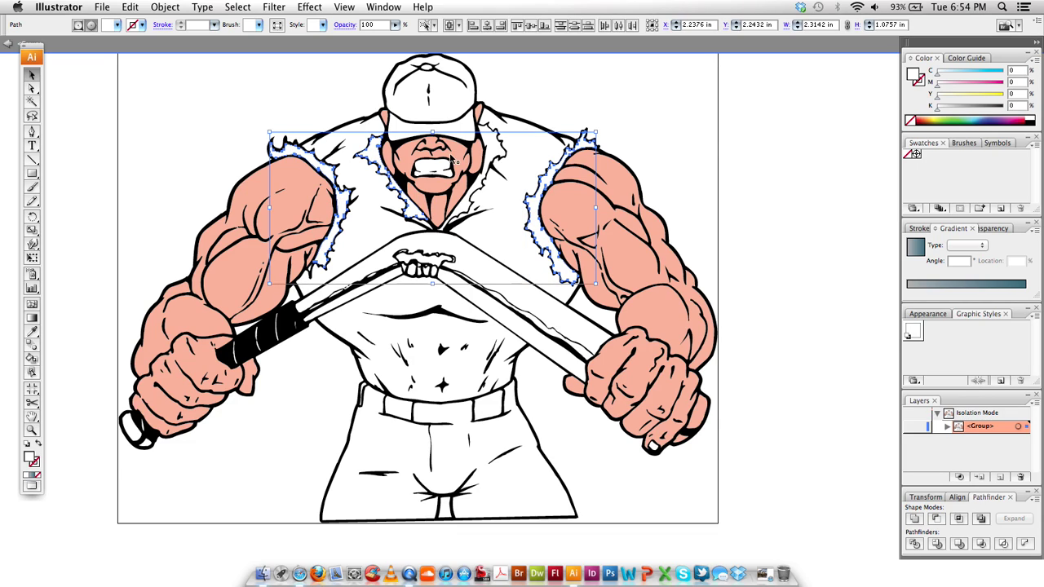
pyautogui.keyDown('shift'); pyautogui.click(497, 143); pyautogui.keyUp('shift')
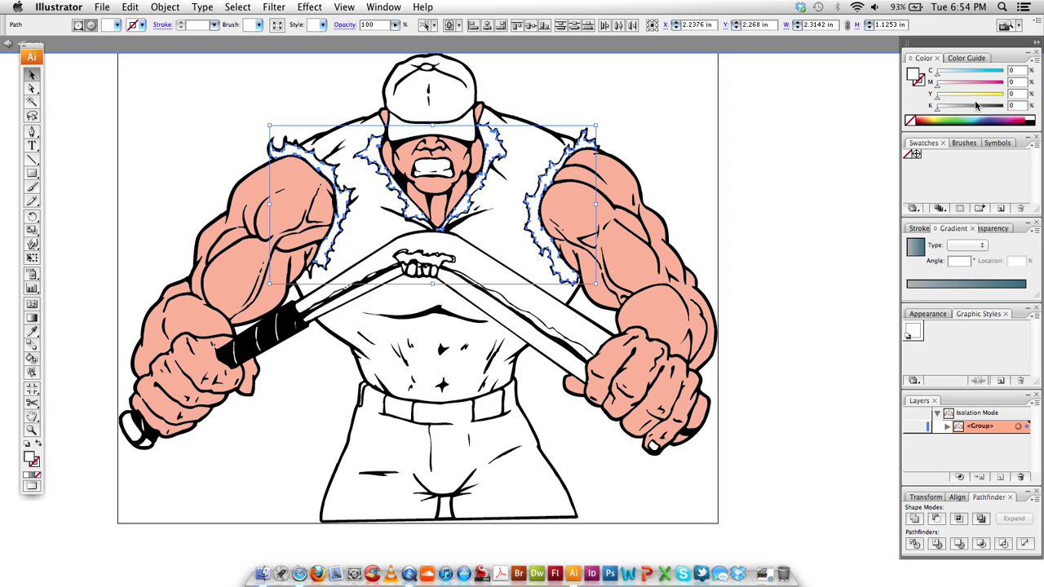
pyautogui.moveTo(940, 109); pyautogui.dragTo(977, 110)
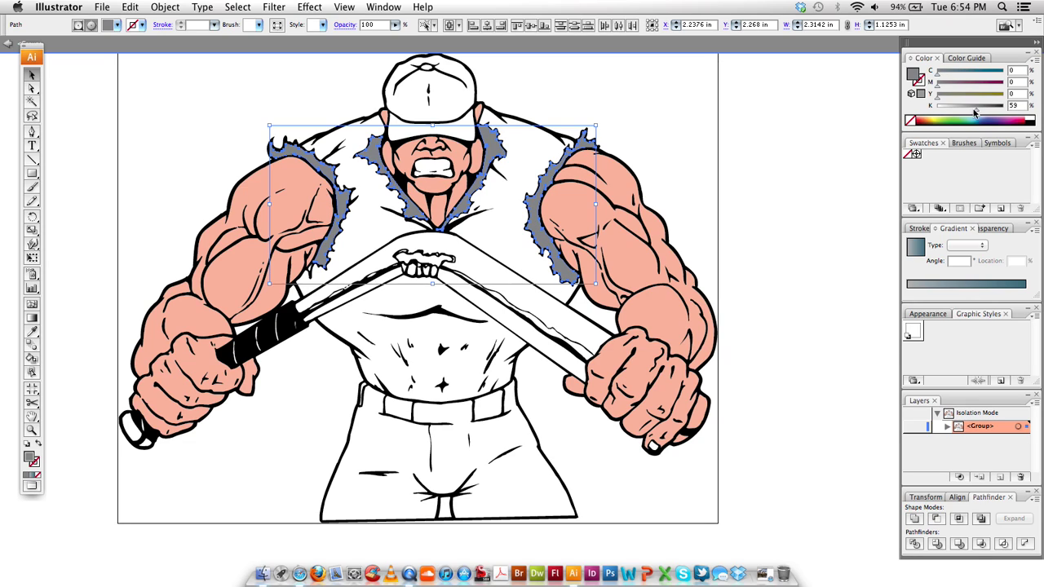
pyautogui.click(491, 235)
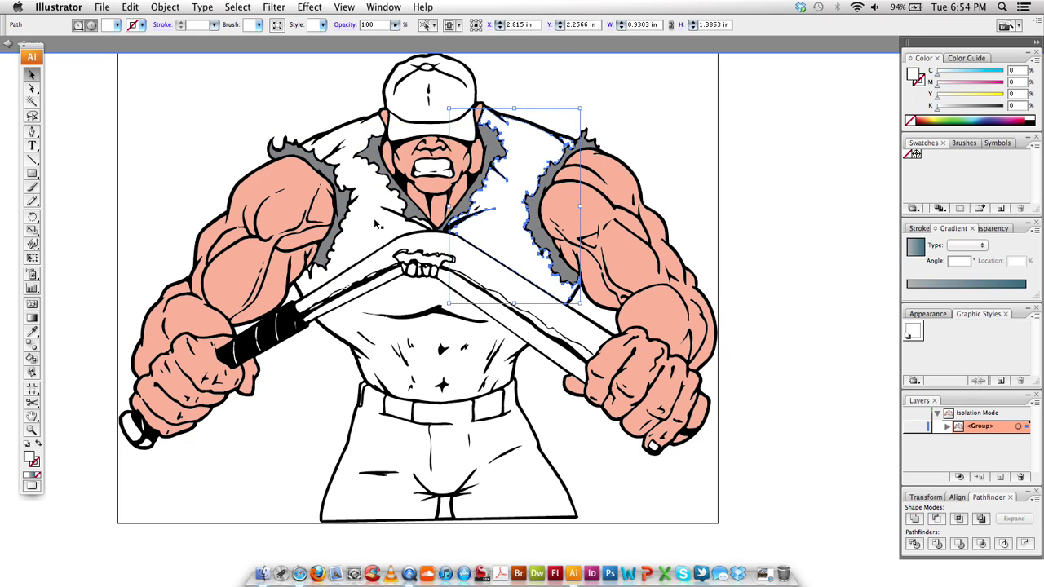
# Raise the shirt's top anchor behind the cap and fill shirt and trousers with the linear grey-blue gradient
pyautogui.moveTo(427, 137); pyautogui.dragTo(427, 70)
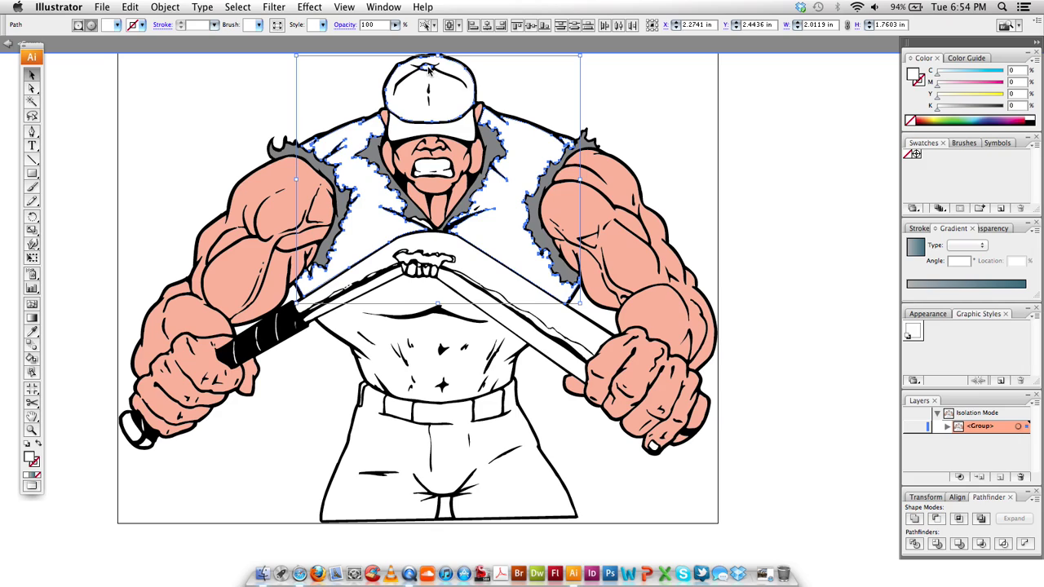
pyautogui.keyDown('shift'); pyautogui.click(433, 336); pyautogui.keyUp('shift')
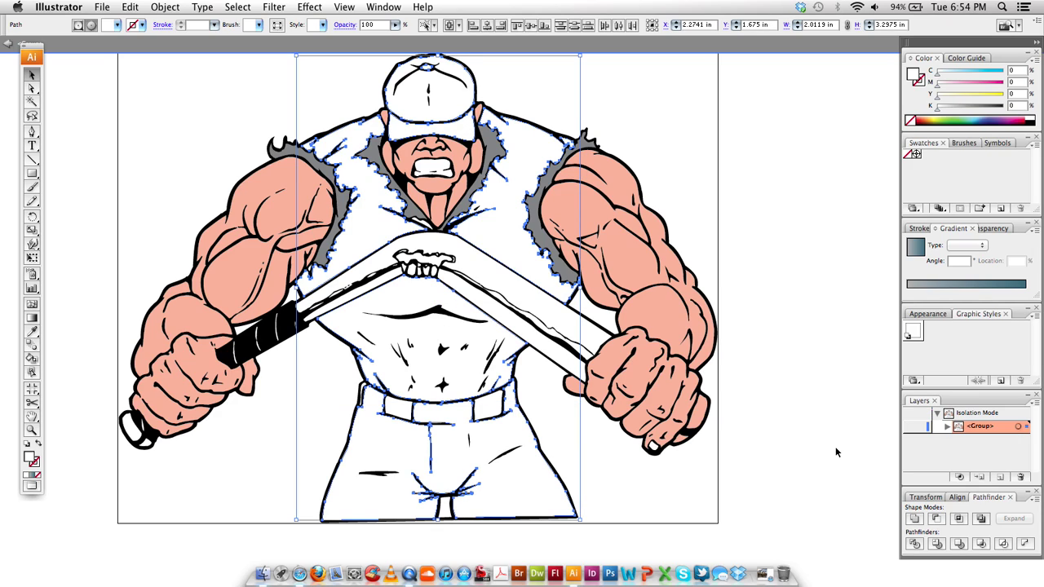
pyautogui.click(944, 286)
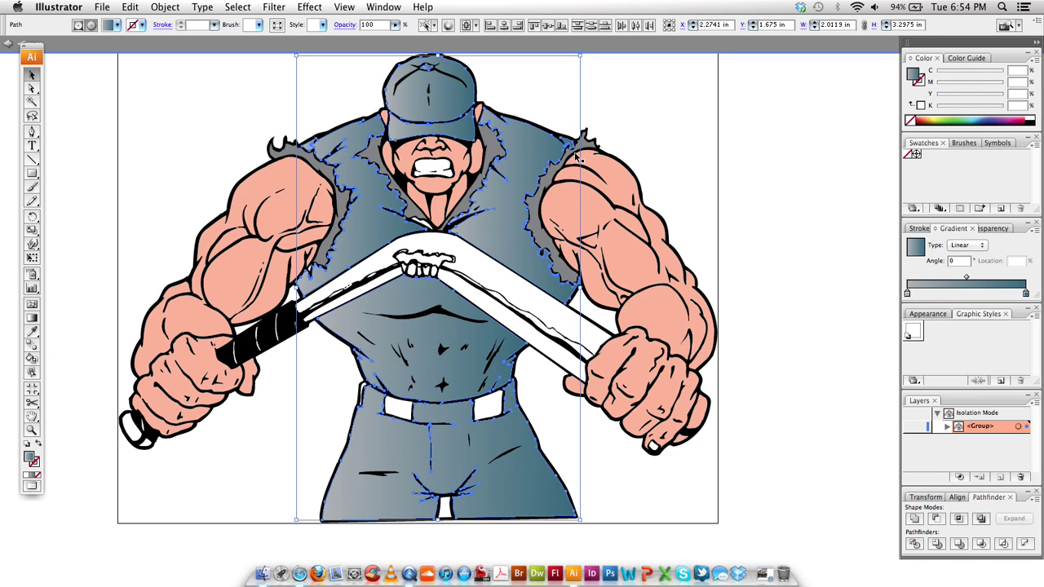
pyautogui.moveTo(522, 134); pyautogui.dragTo(500, 138)
pyautogui.click(461, 284)
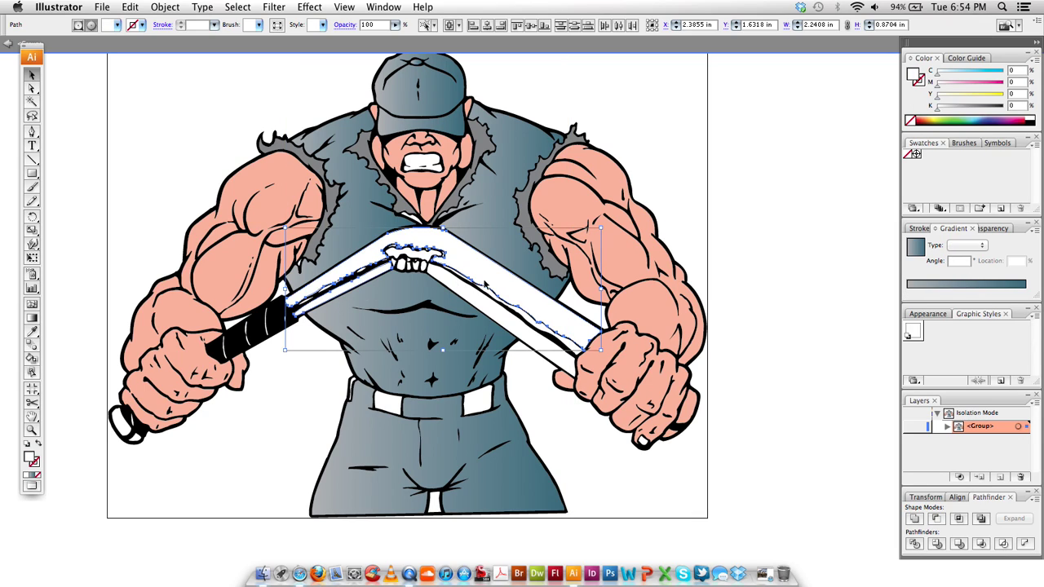
# Fill both snapped bat halves with khaki C0 M0 Y54 K26
pyautogui.keyDown('shift'); pyautogui.click(576, 365); pyautogui.keyUp('shift')
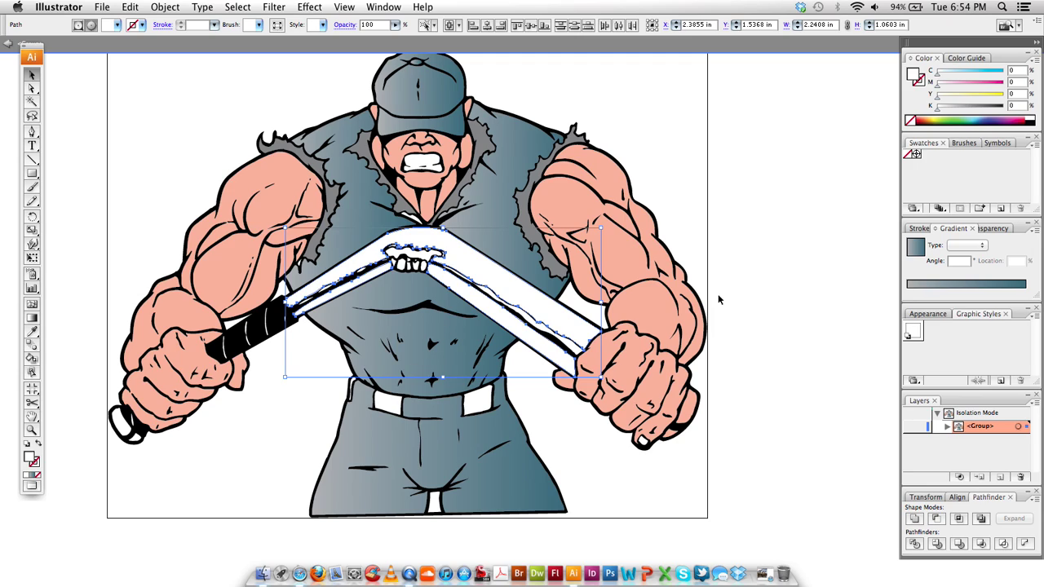
pyautogui.click(965, 107)
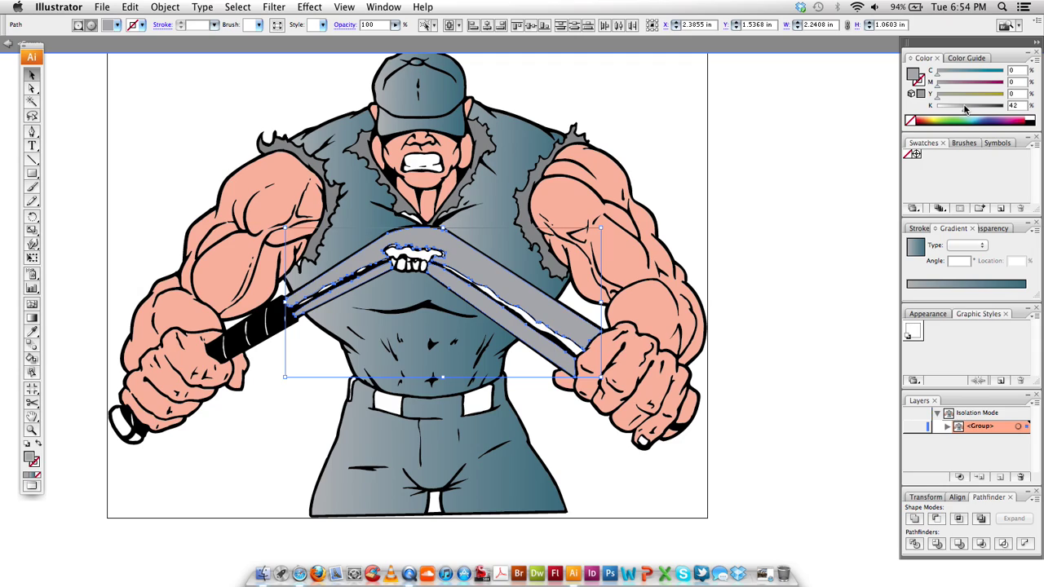
pyautogui.moveTo(967, 108); pyautogui.dragTo(971, 112)
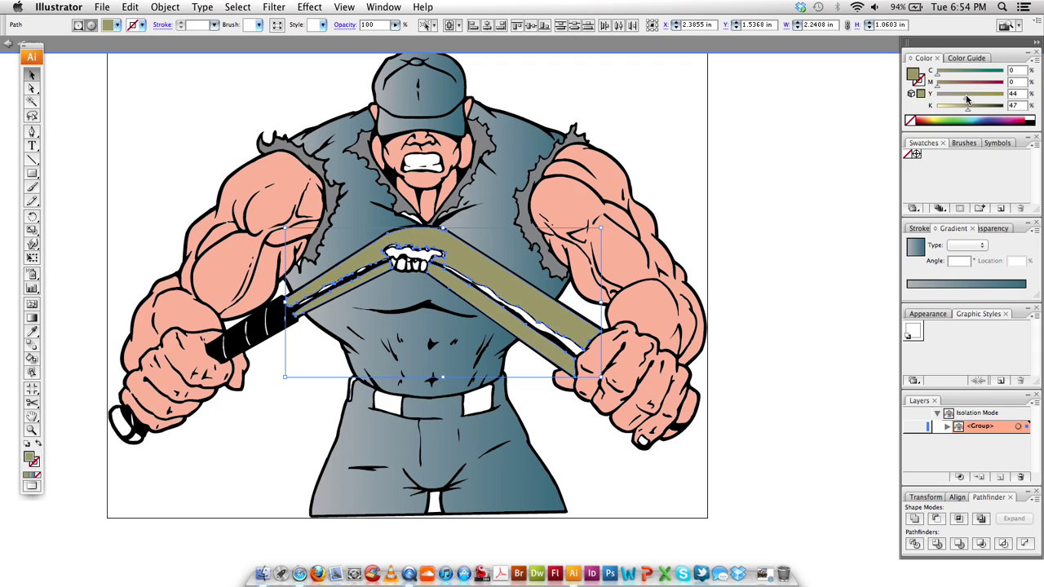
pyautogui.moveTo(968, 99); pyautogui.dragTo(971, 99)
pyautogui.moveTo(969, 108); pyautogui.dragTo(956, 109)
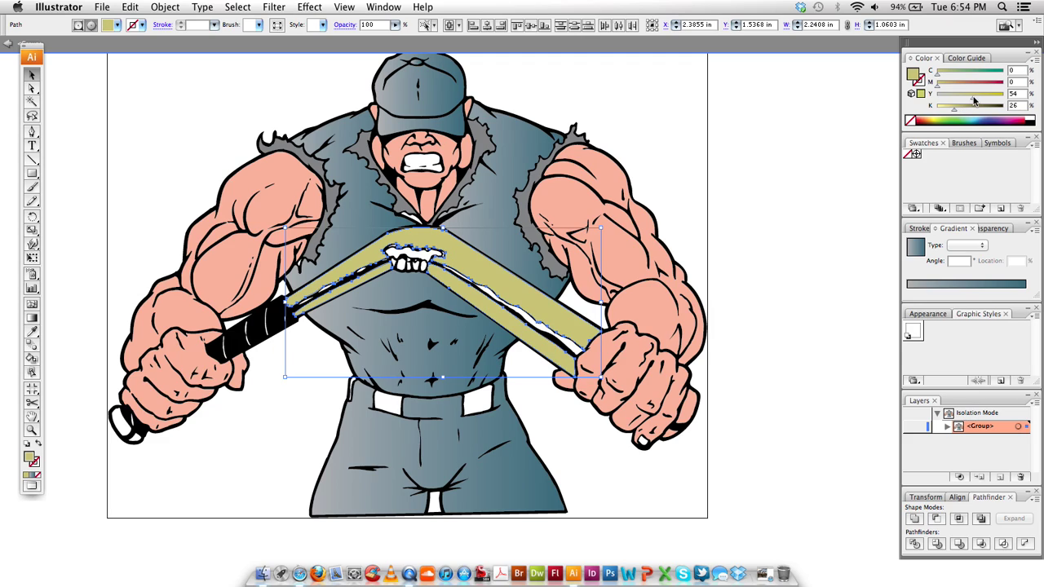
pyautogui.click(714, 175)
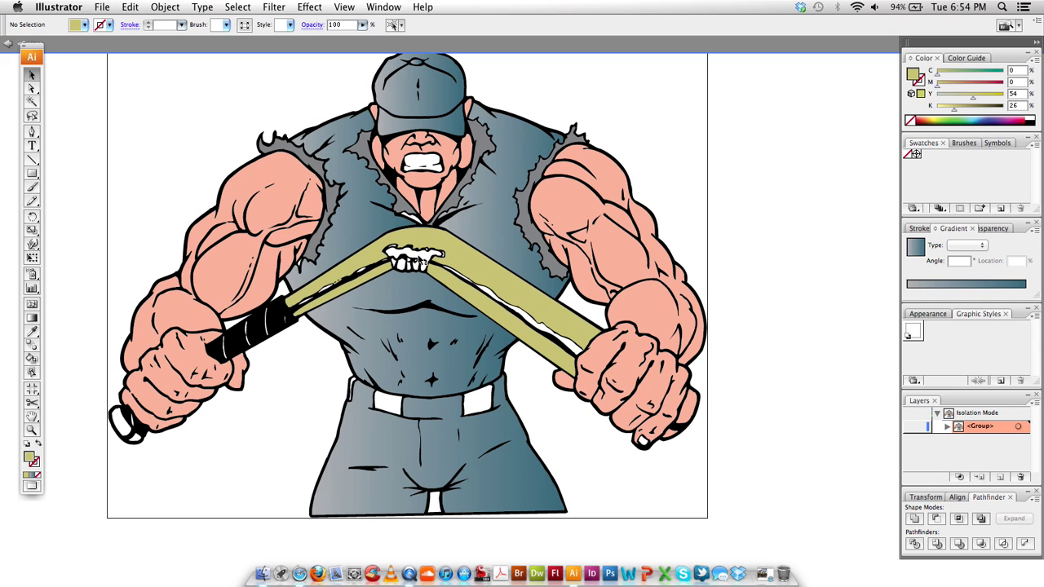
pyautogui.scroll(2, 430, 260)
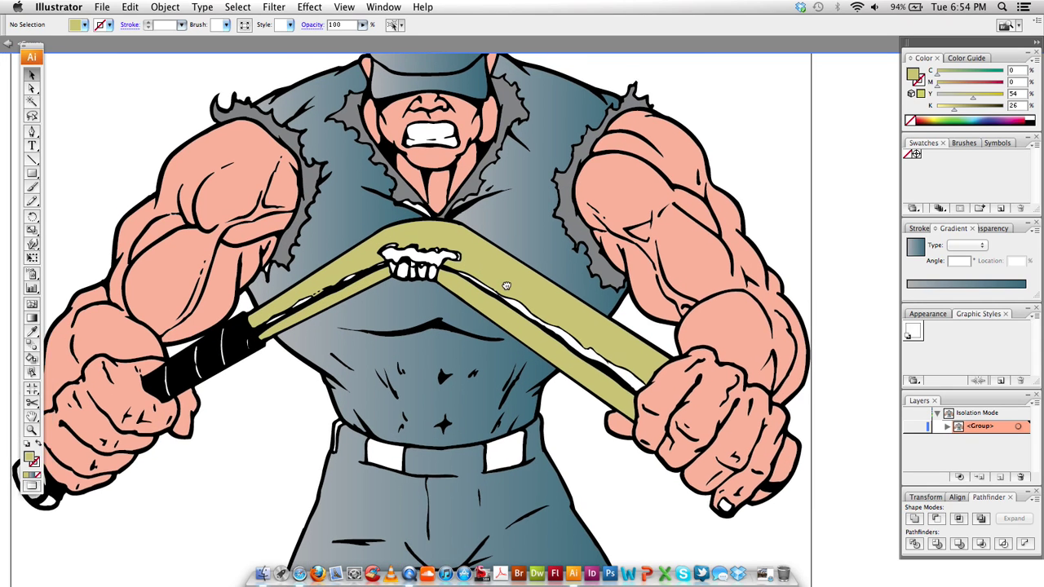
# Eyedropper the shirt's gradient onto the small shape near the collar
pyautogui.moveTo(457, 261); pyautogui.dragTo(518, 280)
pyautogui.click(478, 238)
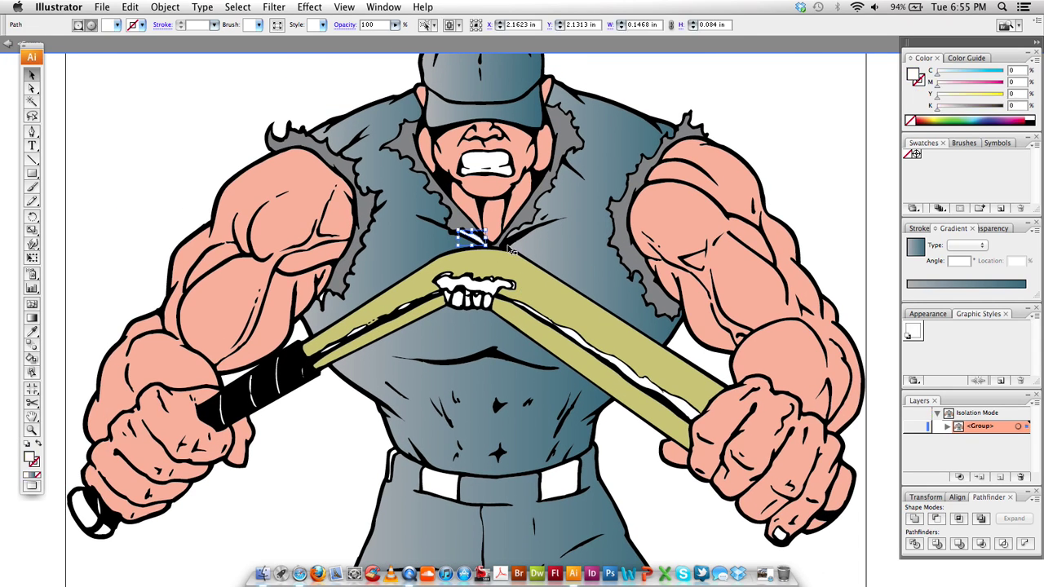
pyautogui.press('i')
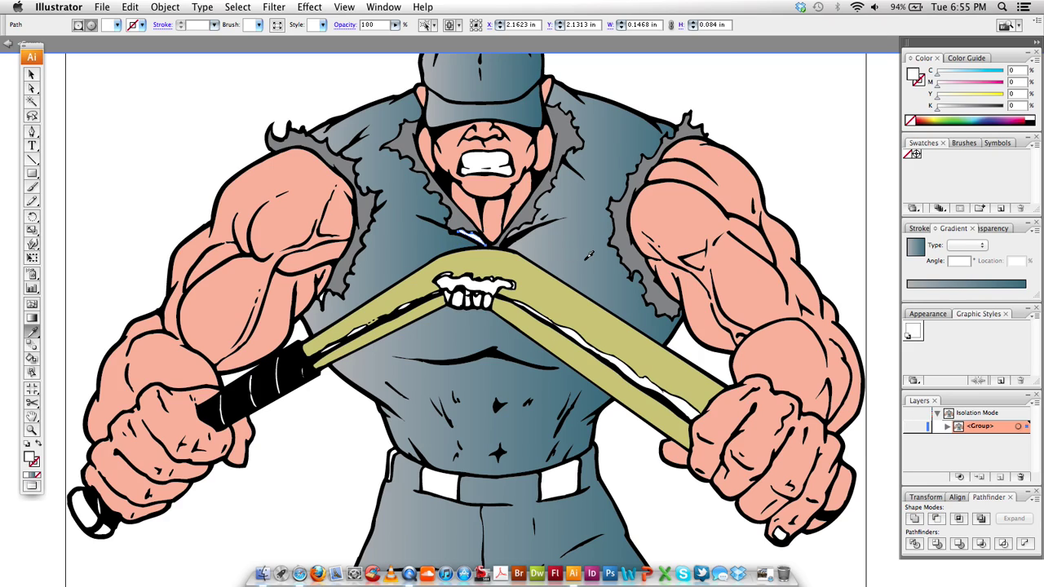
pyautogui.click(589, 256)
pyautogui.press('v')
# Select the white splinter pieces at the bat's break and along its arms
pyautogui.click(554, 245)
pyautogui.click(475, 287)
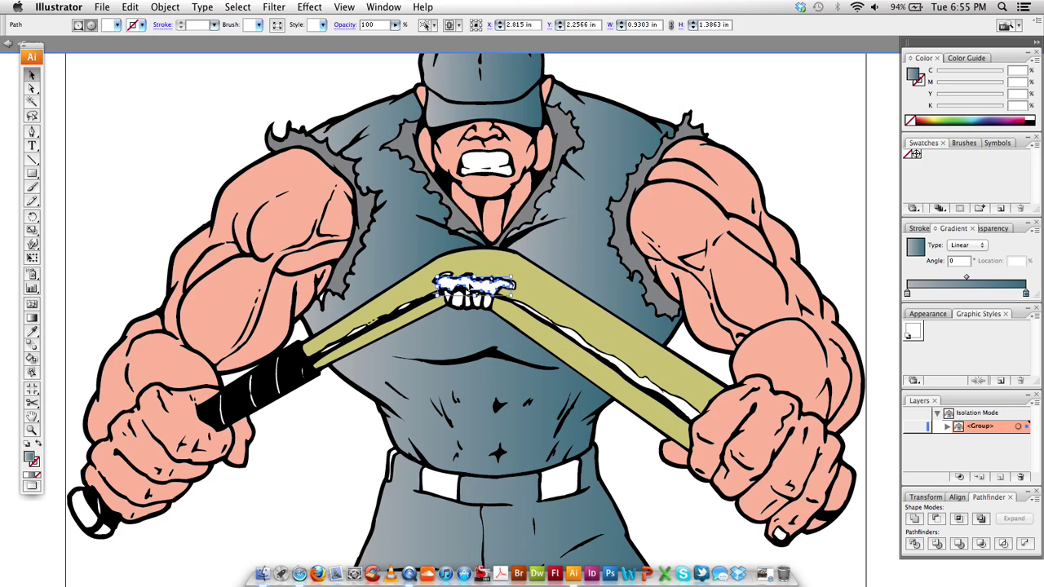
pyautogui.keyDown('shift'); pyautogui.click(486, 304); pyautogui.keyUp('shift')
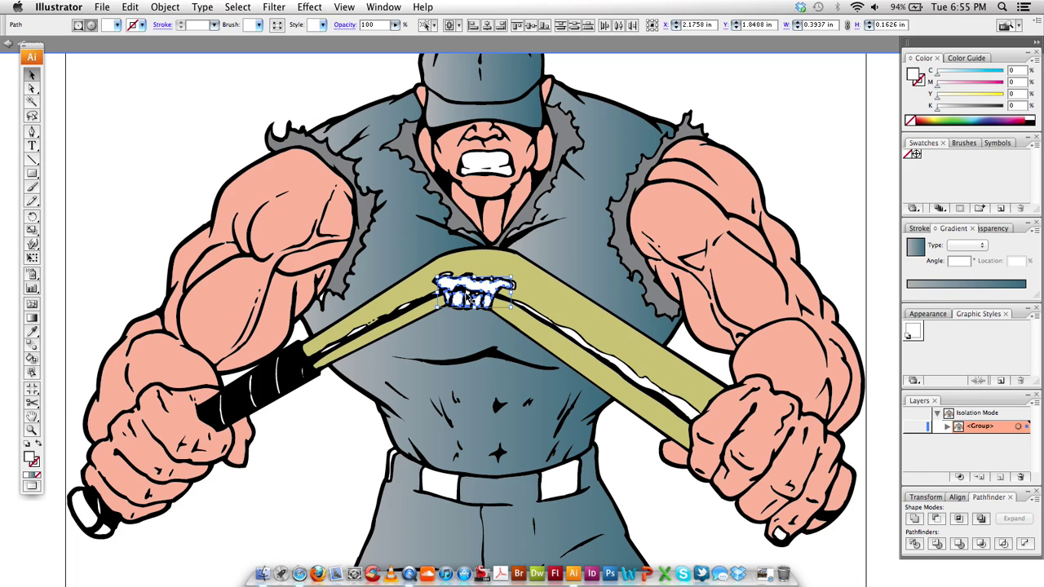
pyautogui.keyDown('shift'); pyautogui.click(405, 310); pyautogui.keyUp('shift')
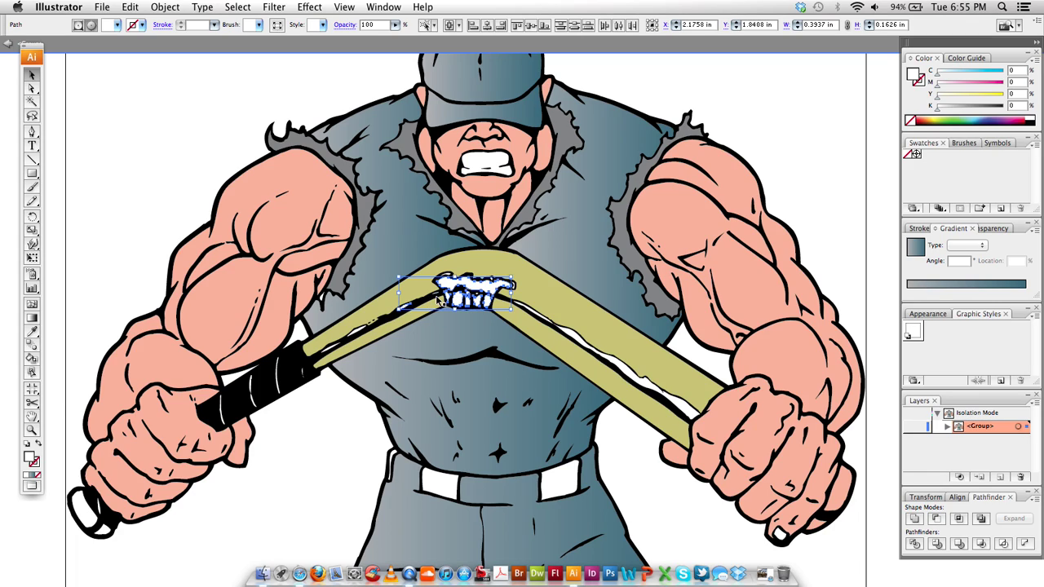
pyautogui.keyDown('shift'); pyautogui.click(363, 334); pyautogui.keyUp('shift')
pyautogui.keyDown('shift'); pyautogui.click(328, 349); pyautogui.keyUp('shift')
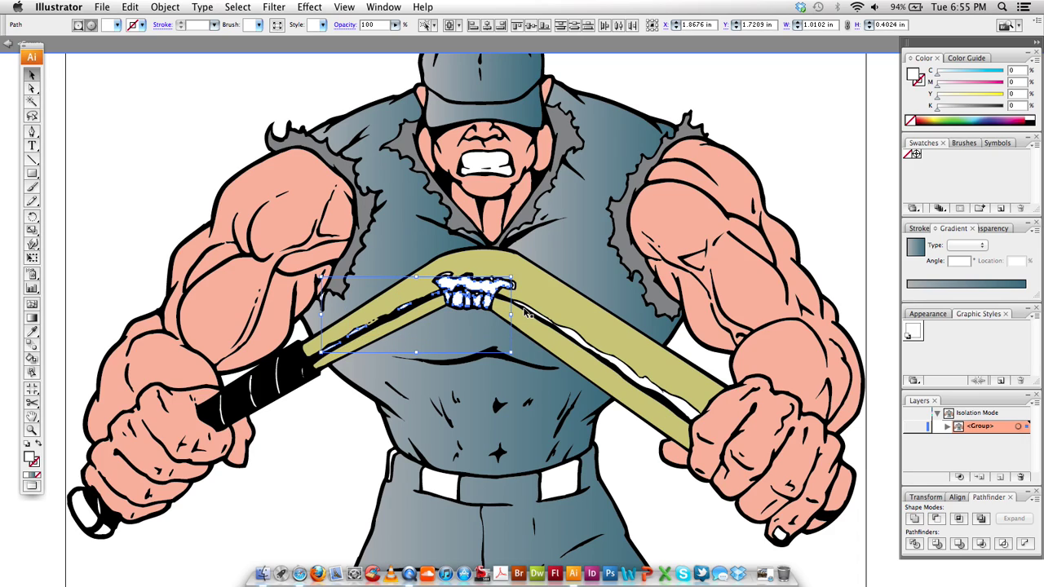
pyautogui.keyDown('shift'); pyautogui.click(702, 412); pyautogui.keyUp('shift')
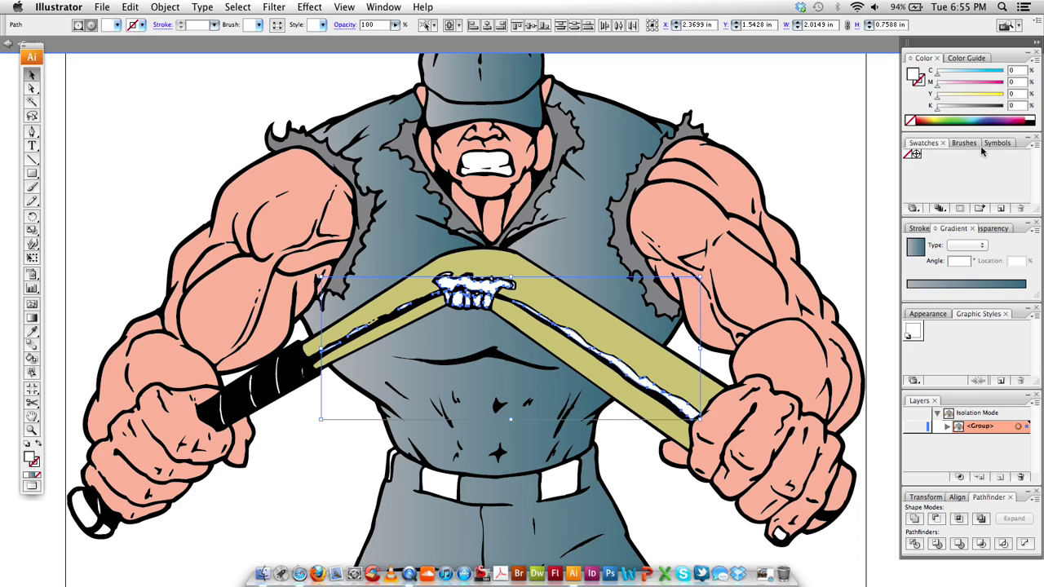
# Fill the selected splinters with muted brown C21 M53 Y87 K20
pyautogui.click(930, 120)
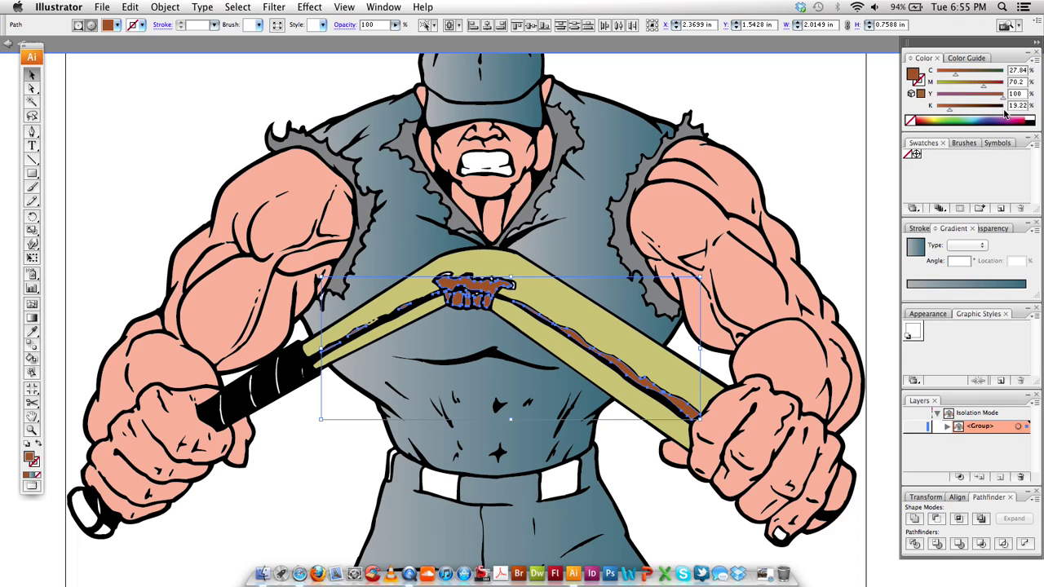
pyautogui.moveTo(1002, 98); pyautogui.dragTo(943, 111)
pyautogui.moveTo(955, 74); pyautogui.dragTo(994, 99)
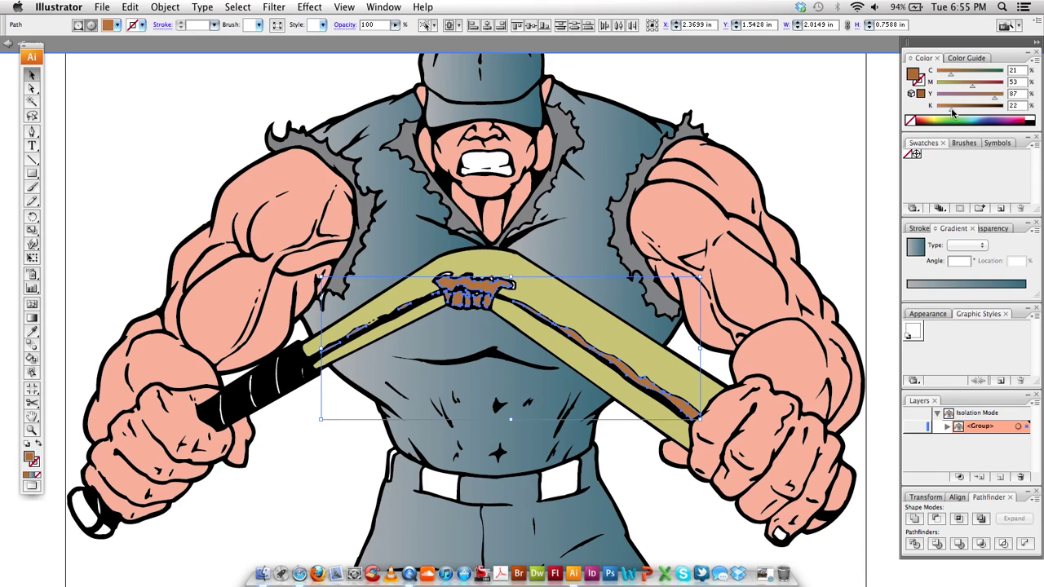
pyautogui.moveTo(951, 107); pyautogui.dragTo(948, 108)
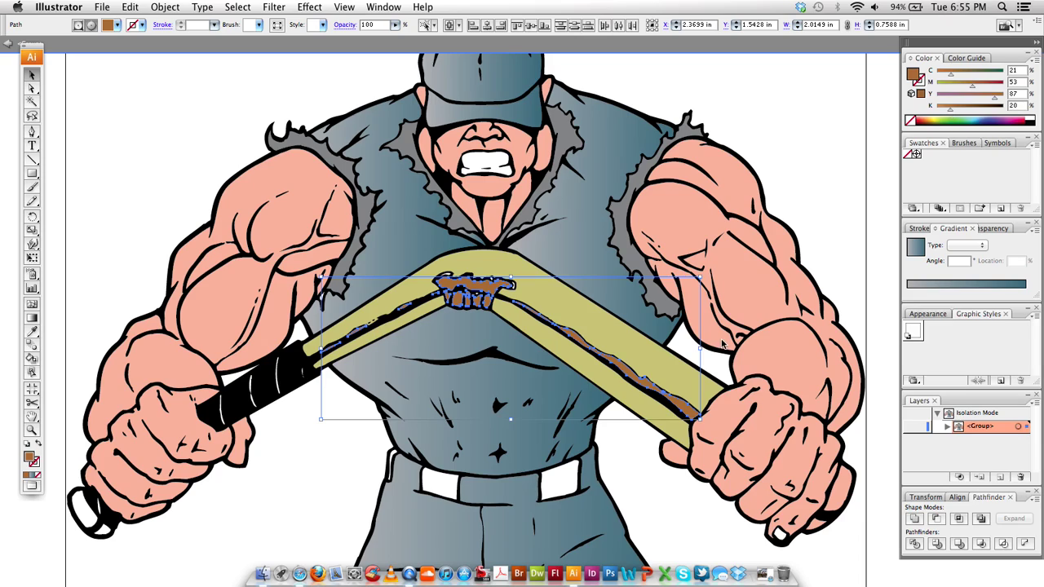
# Give two more splinter pieces the same brown with the Eyedropper
pyautogui.keyDown('shift'); pyautogui.click(513, 285); pyautogui.keyUp('shift')
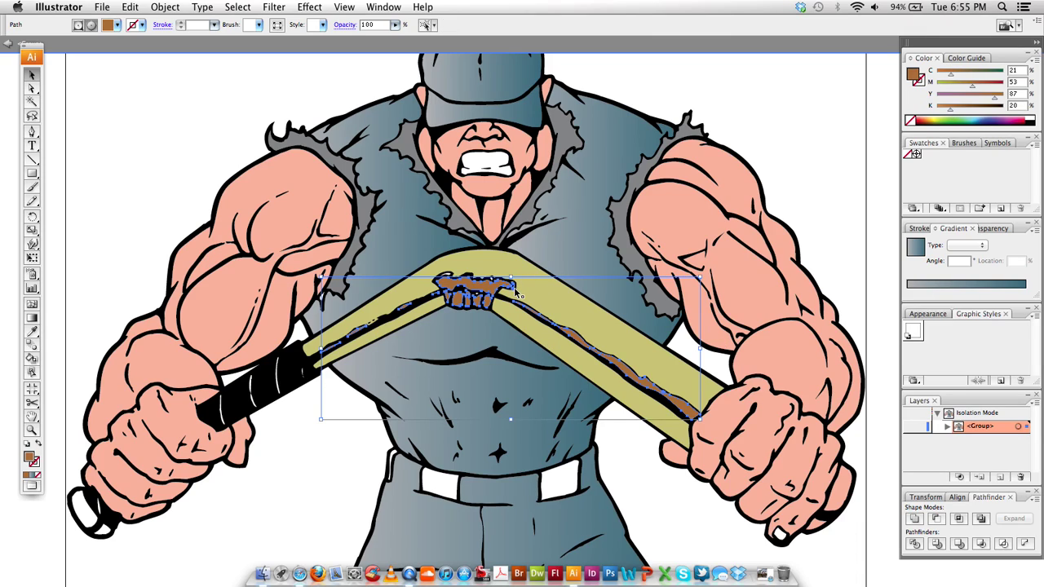
pyautogui.keyDown('shift'); pyautogui.click(449, 279); pyautogui.keyUp('shift')
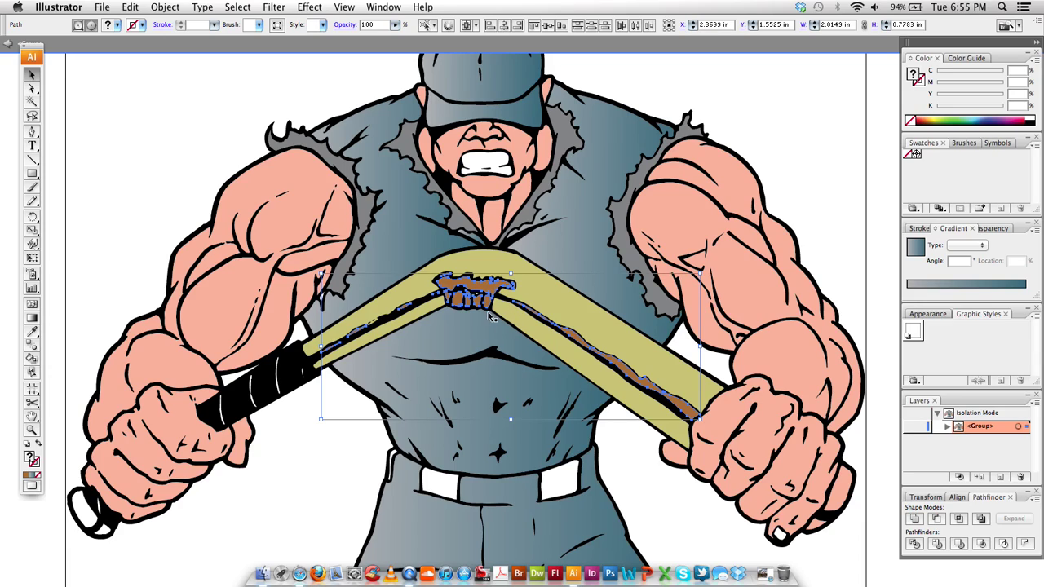
pyautogui.press('i')
pyautogui.click(472, 282)
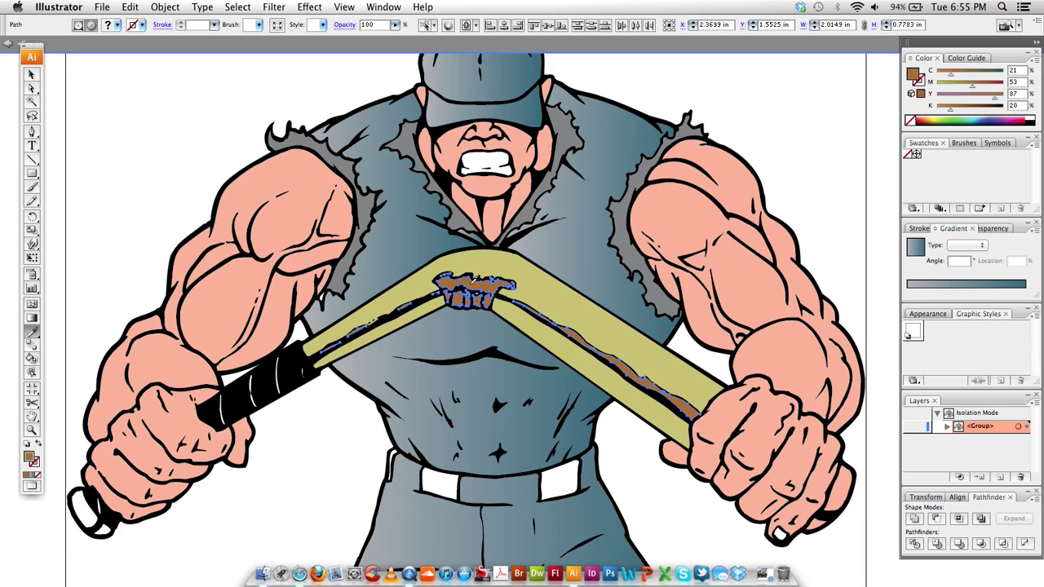
pyautogui.press('v')
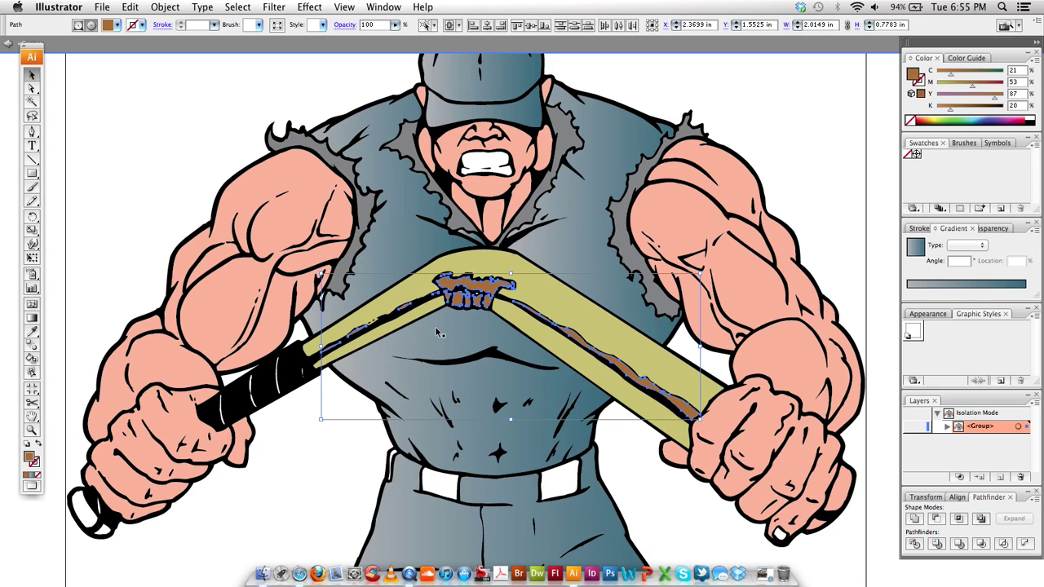
# Select the belly gradient shape, the tiny black marks and the yellow bat shape
pyautogui.click(435, 326)
pyautogui.scroll(1, 514, 330)
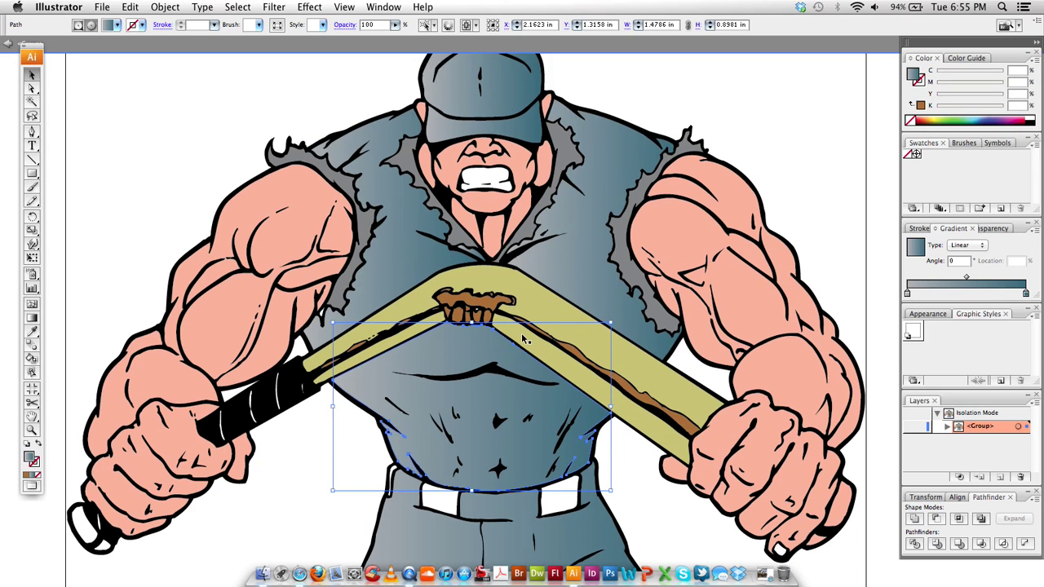
pyautogui.scroll(1, 525, 341)
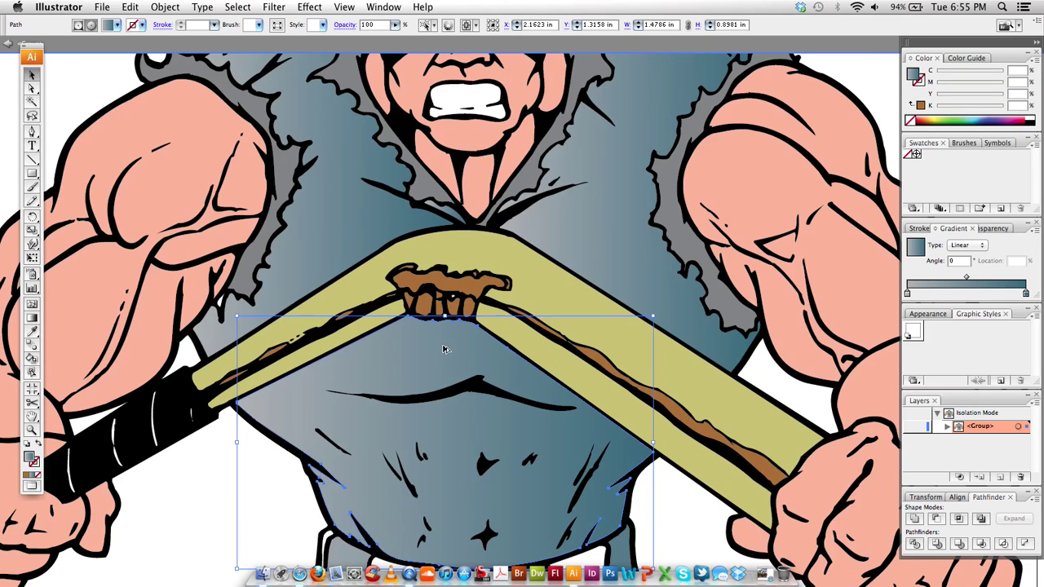
pyautogui.click(298, 336)
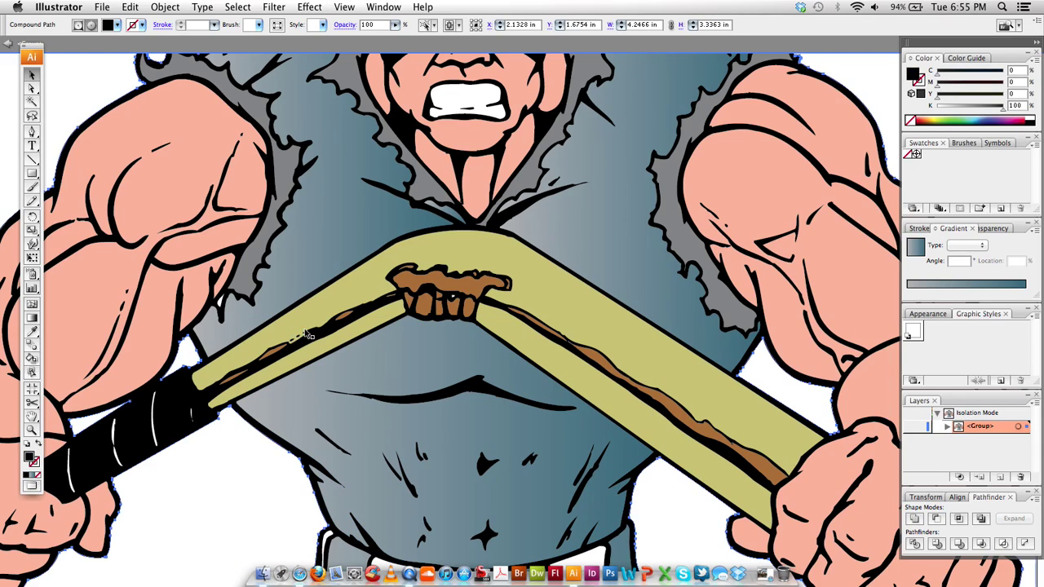
pyautogui.click(294, 341)
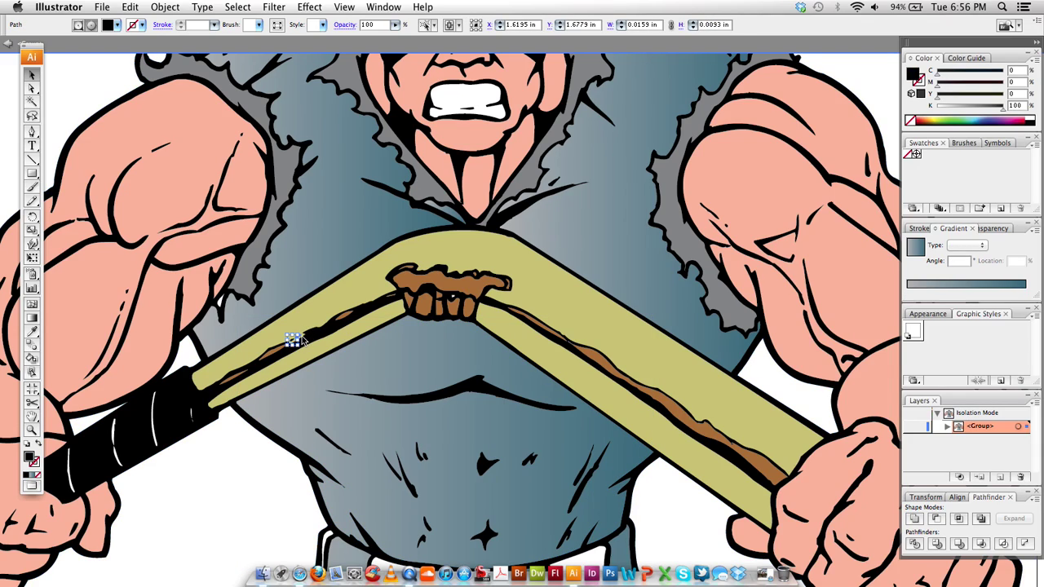
pyautogui.click(299, 341)
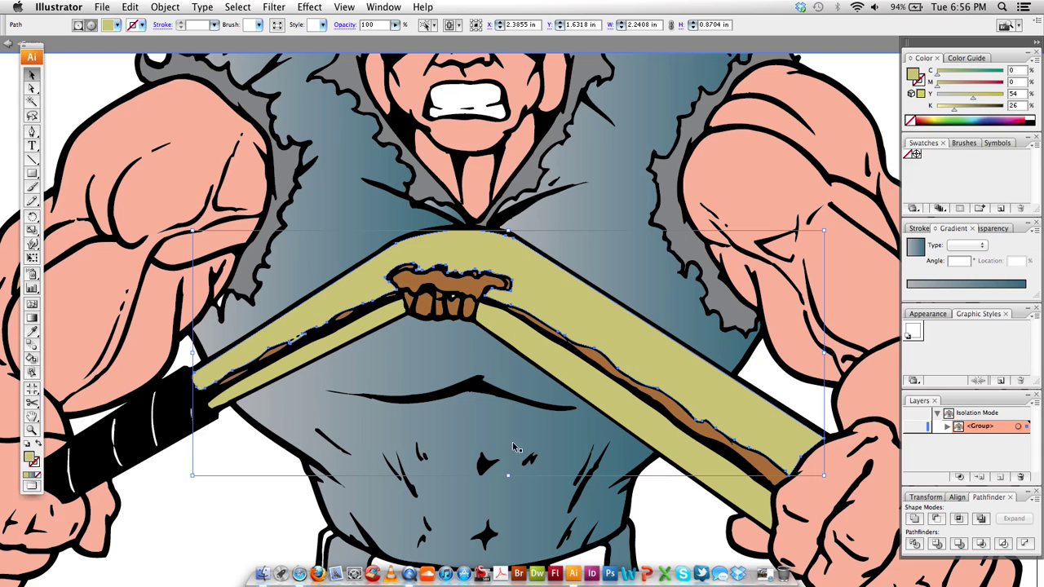
# Clear the selection and zoom out to show the whole muscleman
pyautogui.scroll(-2, 516, 438)
pyautogui.scroll(-1, 517, 438)
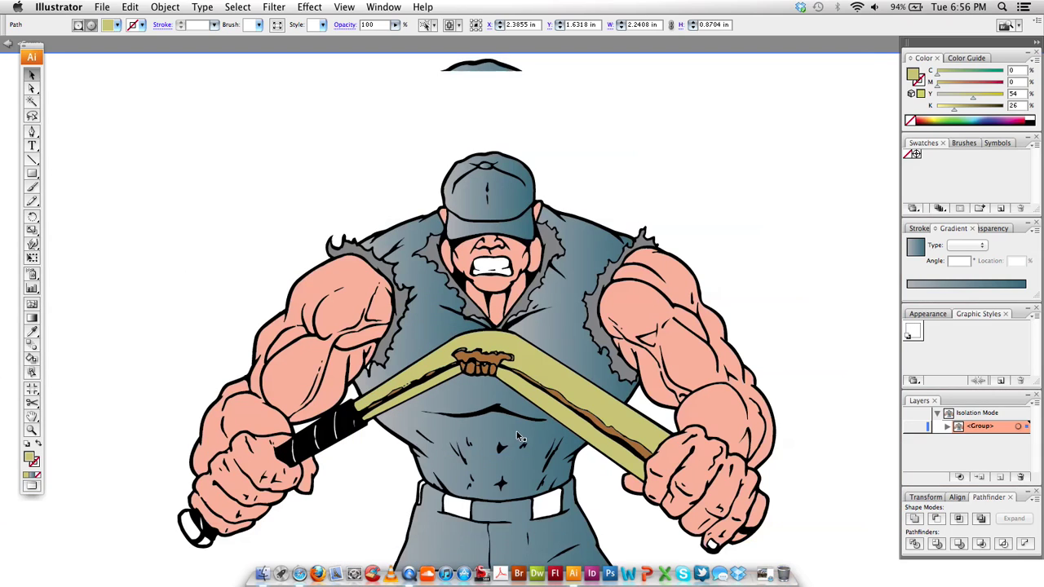
pyautogui.click(713, 219)
pyautogui.scroll(-1, 575, 310)
pyautogui.scroll(-2, 548, 336)
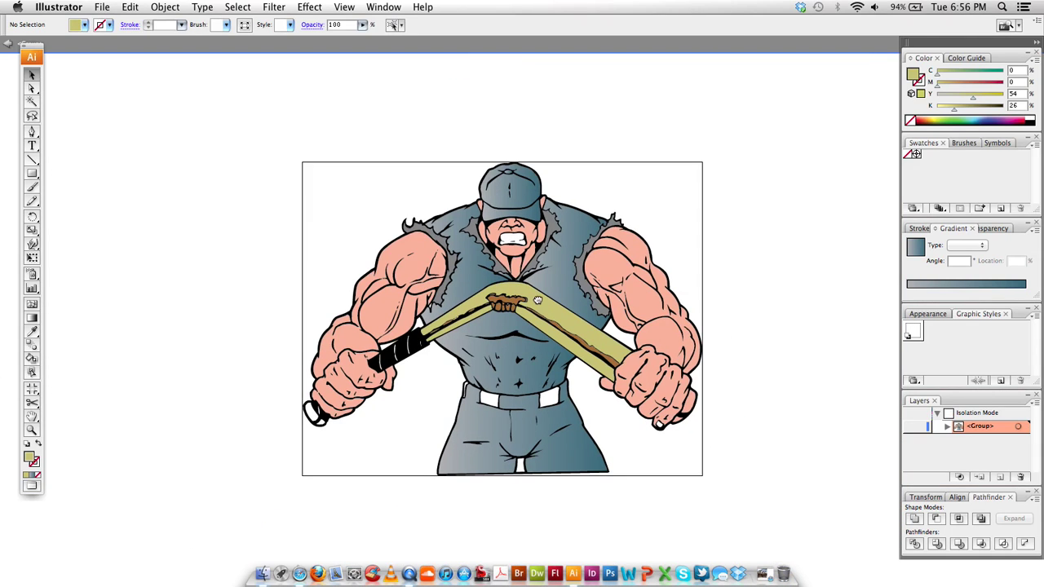
pyautogui.scroll(2, 611, 327)
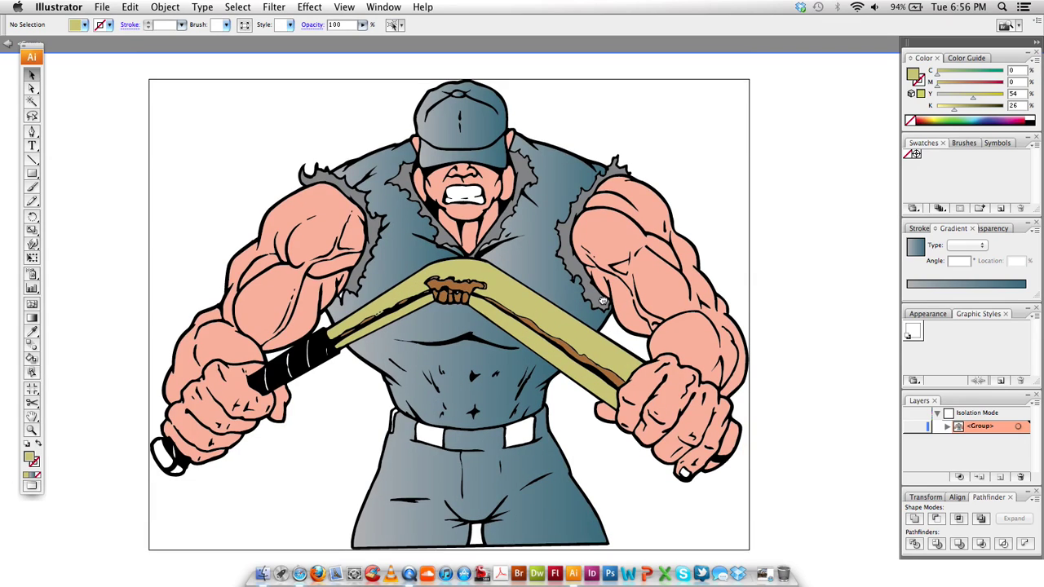
pyautogui.scroll(-1, 610, 323)
pyautogui.scroll(-2, 608, 306)
pyautogui.scroll(-2, 610, 307)
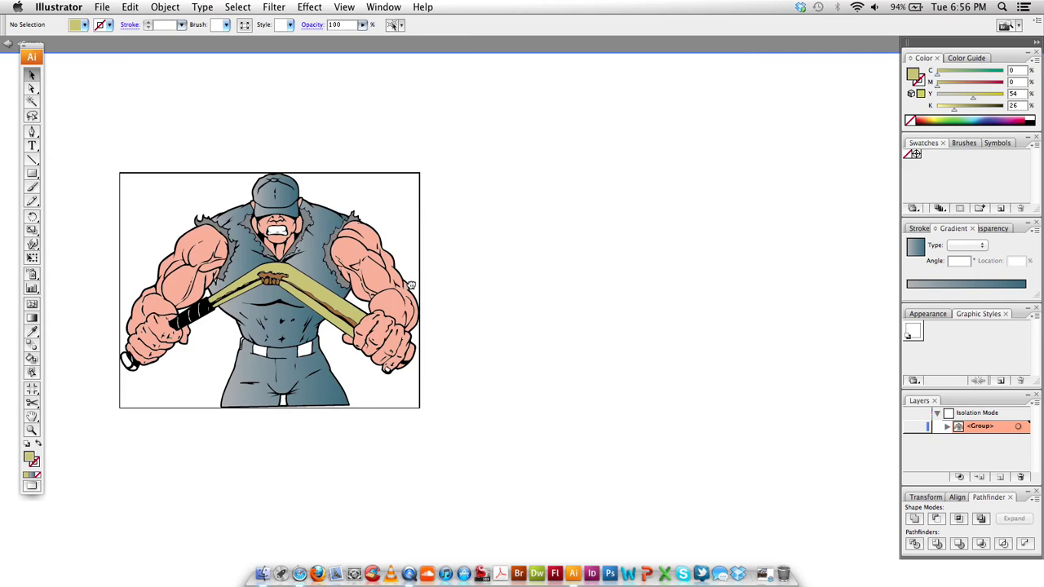
pyautogui.hscroll(-2, 453, 282)
pyautogui.hscroll(-1, 459, 281)
# Marquee-select the muscleman, Option-drag a copy to the right, and exit isolation mode
pyautogui.moveTo(522, 128); pyautogui.dragTo(182, 419)
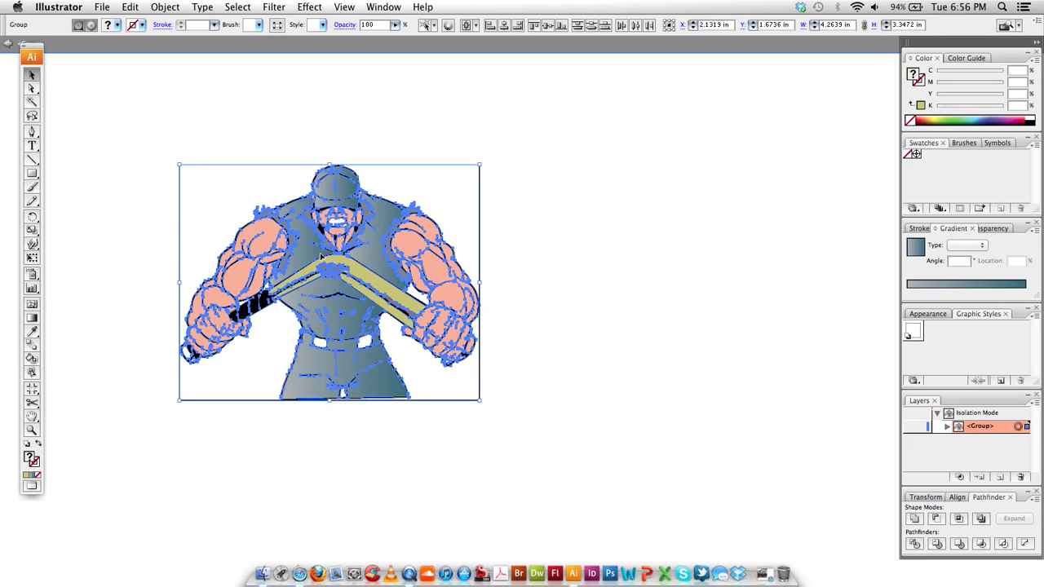
pyautogui.moveTo(322, 257); pyautogui.dragTo(641, 259)
pyautogui.doubleClick(601, 431)
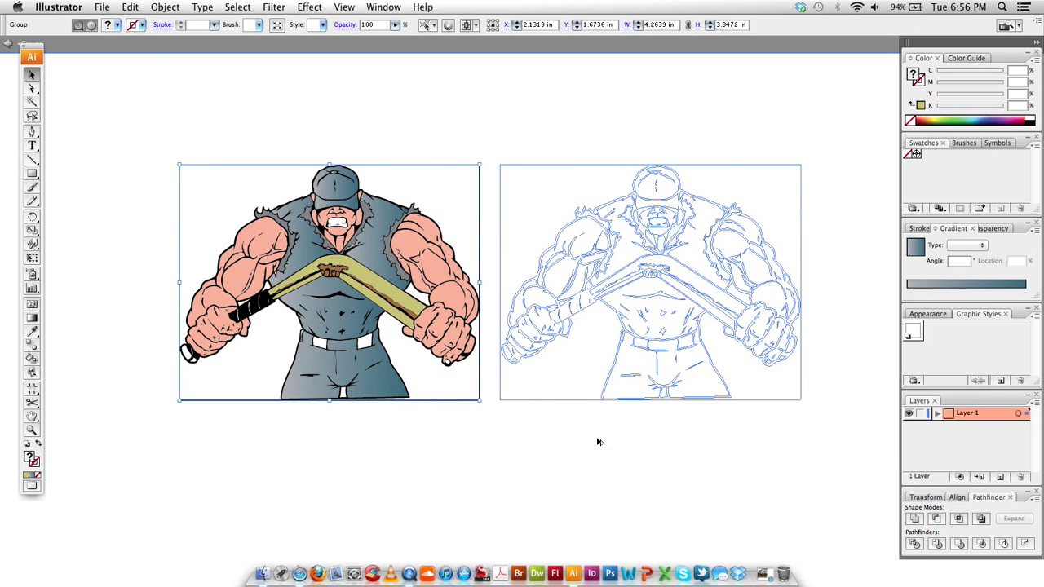
# Draw a wide rectangle below the right figure's legs
pyautogui.click(566, 454)
pyautogui.moveTo(682, 356); pyautogui.dragTo(515, 341)
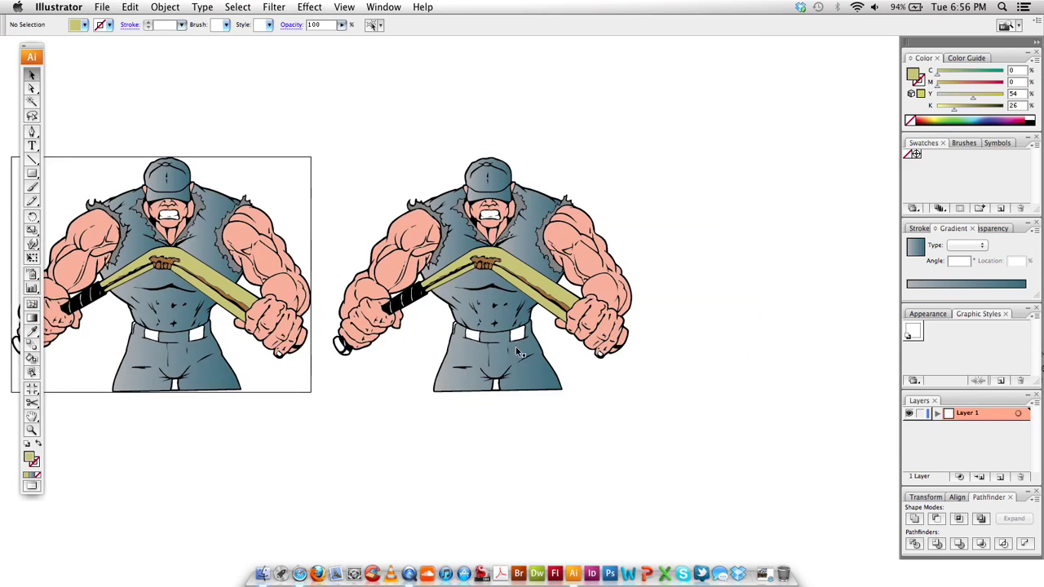
pyautogui.press('super+equal')
pyautogui.press('super+equal')
pyautogui.moveTo(534, 377); pyautogui.dragTo(547, 311)
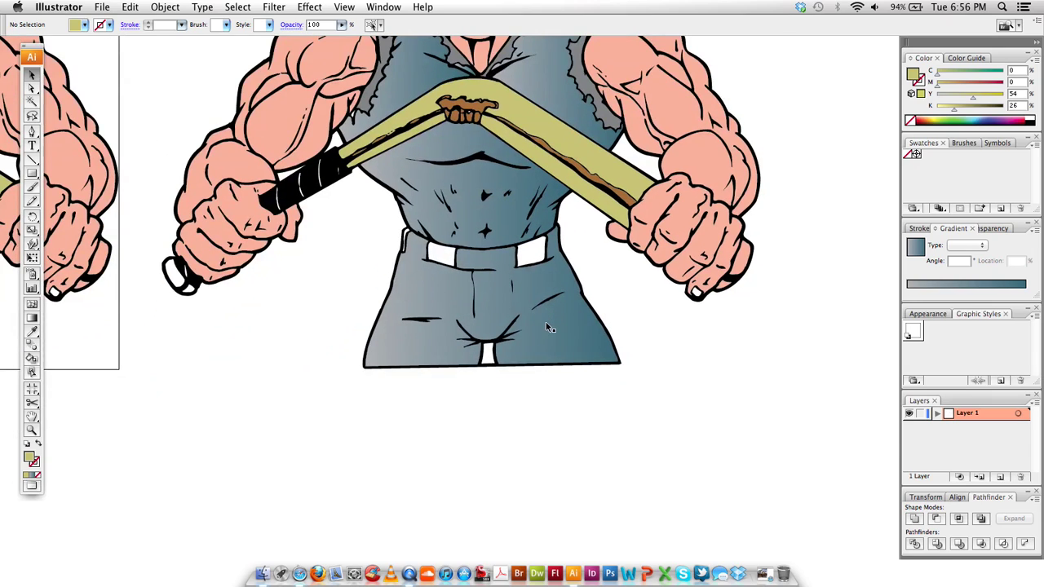
pyautogui.scroll(1, 546, 324)
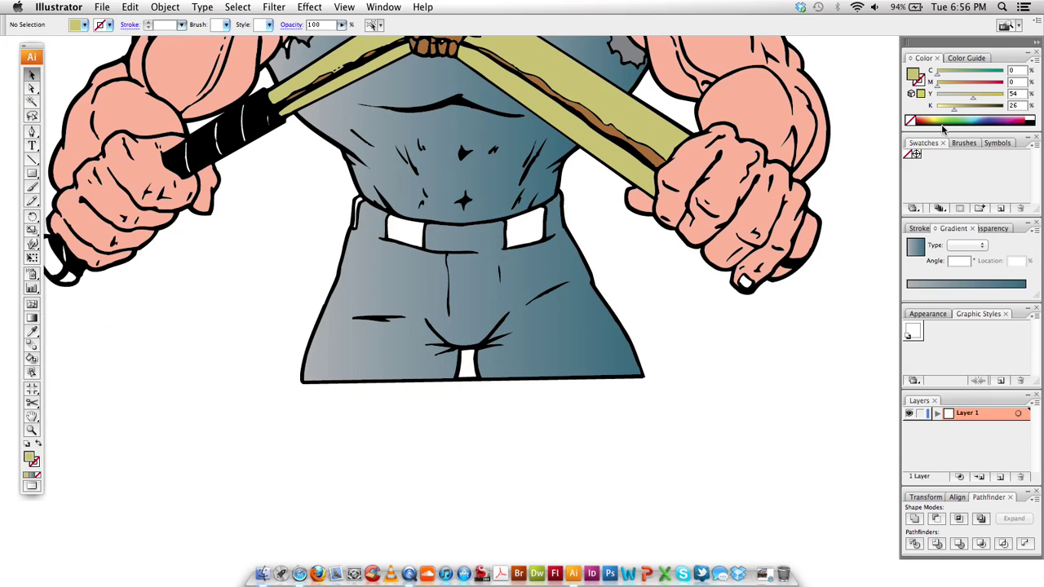
pyautogui.click(32, 173)
pyautogui.moveTo(92, 367); pyautogui.dragTo(814, 536)
# Fill the rectangle with the grey-to-teal gradient and give it a 1 pt black outline
pyautogui.press('v')
pyautogui.click(966, 286)
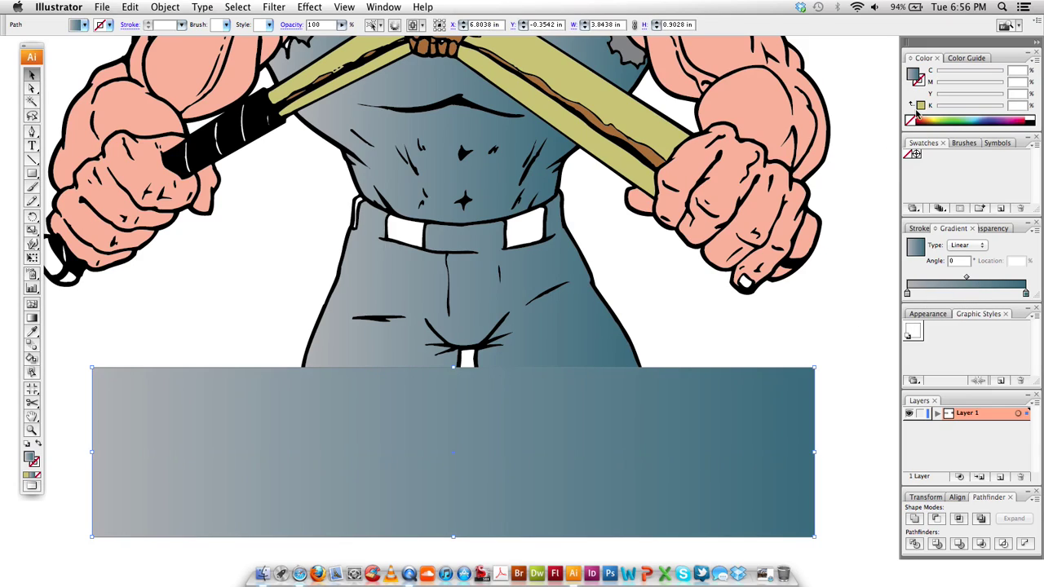
pyautogui.click(921, 82)
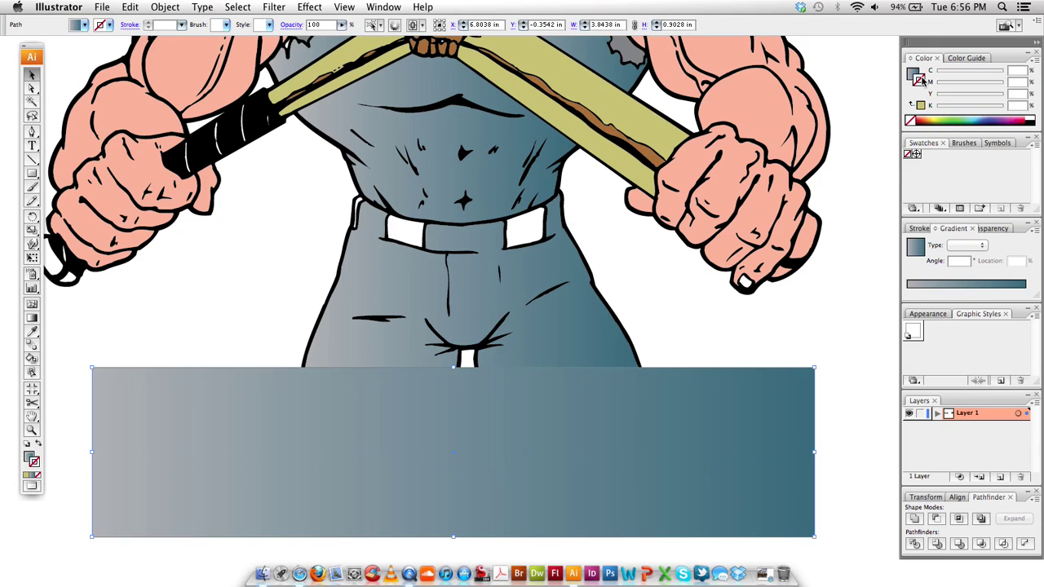
pyautogui.click(1030, 122)
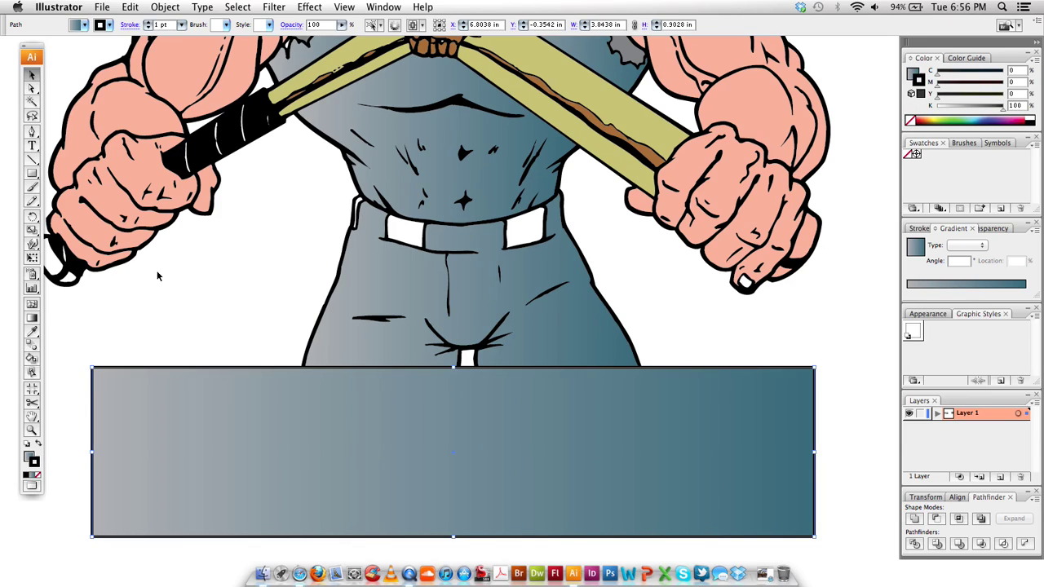
pyautogui.click(182, 315)
pyautogui.hscroll(2, 186, 319)
pyautogui.scroll(-2, 186, 319)
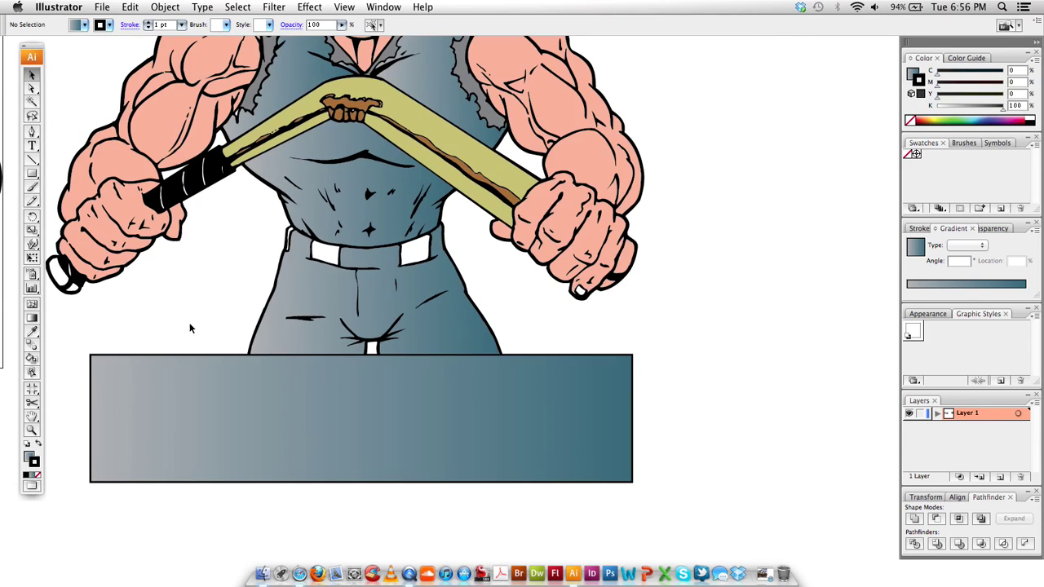
pyautogui.scroll(-2, 190, 328)
# Type the word BATBREAK as a new text line to the right of the figure
pyautogui.press('t')
pyautogui.click(570, 398)
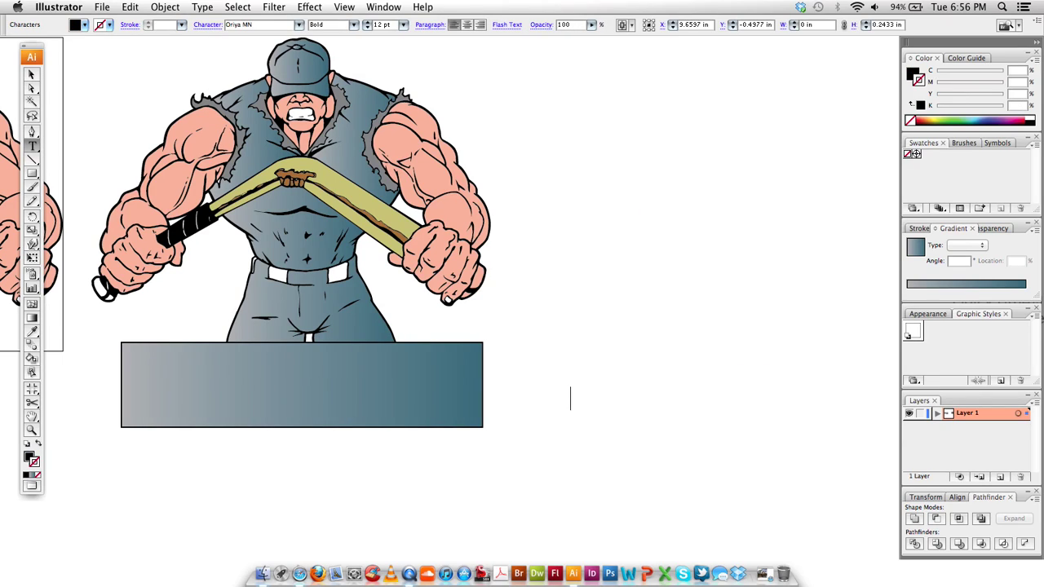
pyautogui.write('BATBREAK')
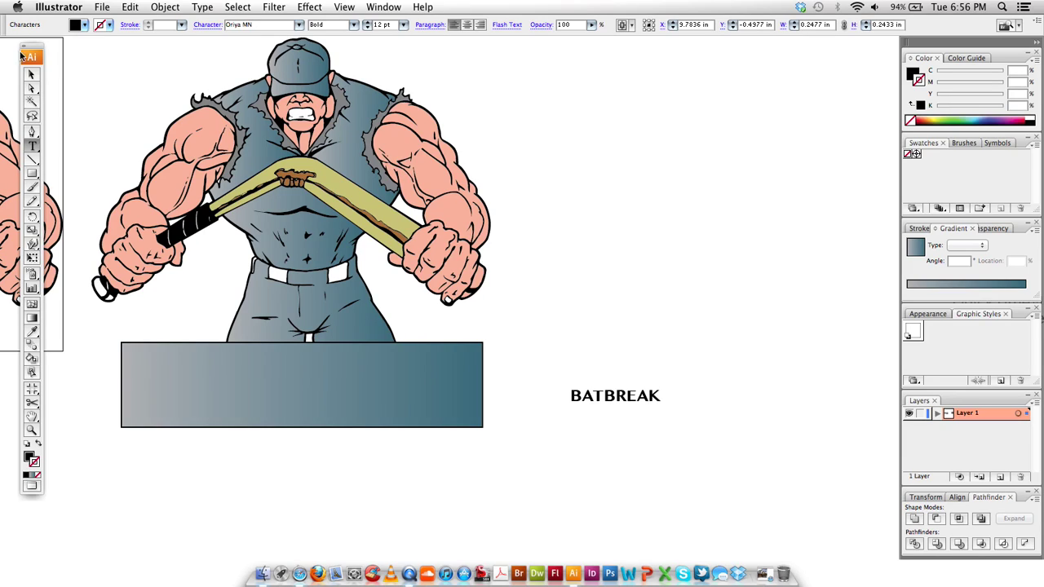
pyautogui.click(32, 75)
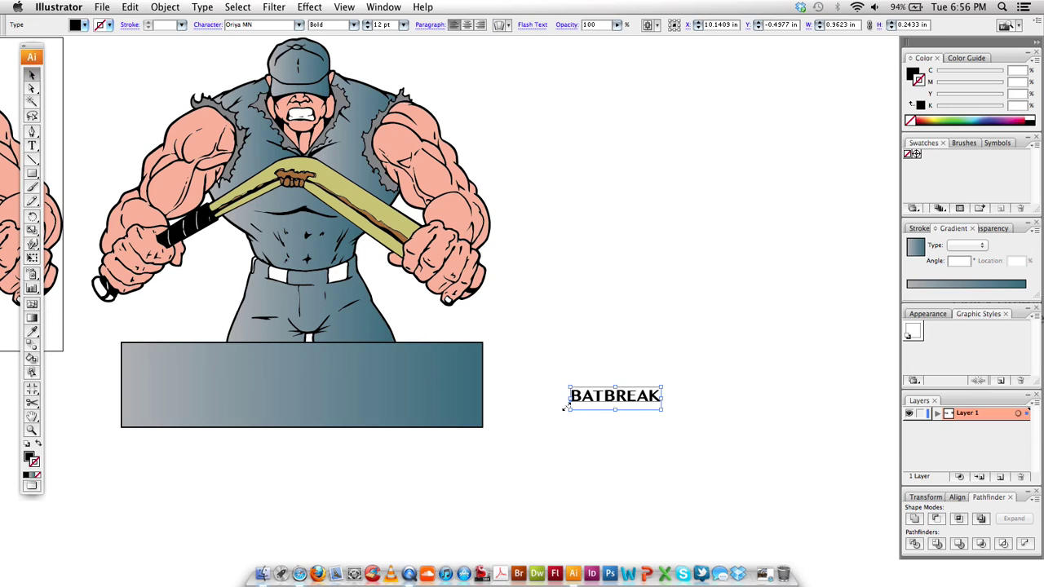
# Scale BATBREAK up to 66.8 pt and position it to fill the gradient banner
pyautogui.moveTo(662, 390); pyautogui.dragTo(718, 361)
pyautogui.moveTo(575, 385); pyautogui.dragTo(436, 372)
pyautogui.moveTo(506, 380); pyautogui.dragTo(266, 391)
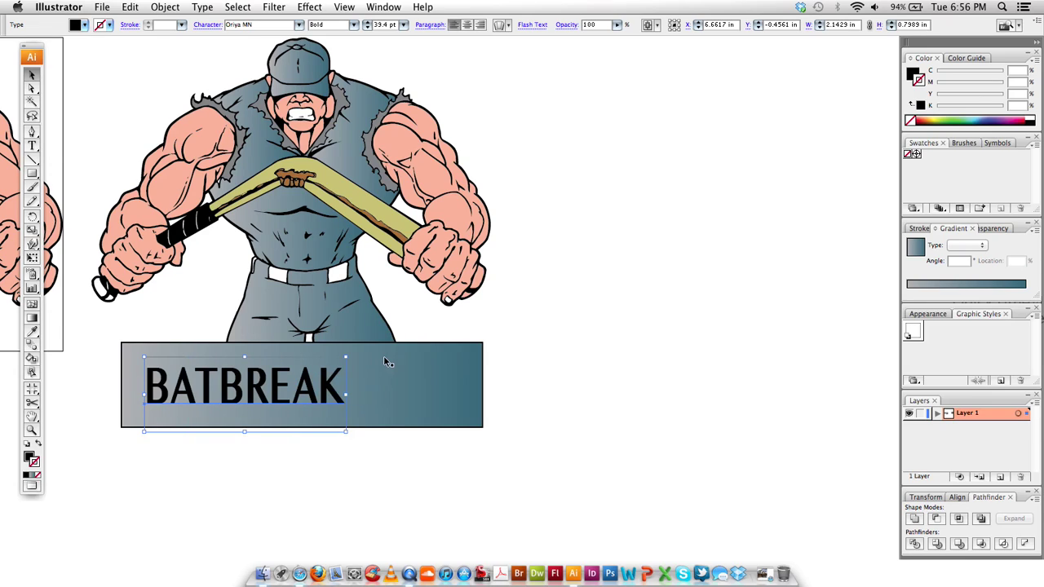
pyautogui.moveTo(345, 359); pyautogui.dragTo(549, 331)
pyautogui.moveTo(369, 367); pyautogui.dragTo(358, 392)
pyautogui.moveTo(410, 355); pyautogui.dragTo(528, 331)
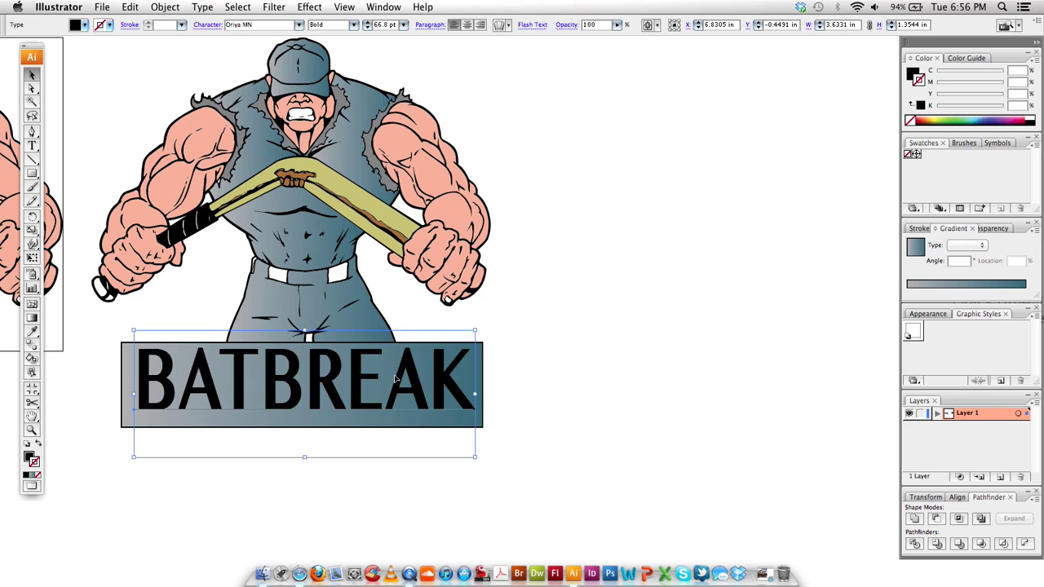
pyautogui.moveTo(410, 367); pyautogui.dragTo(422, 374)
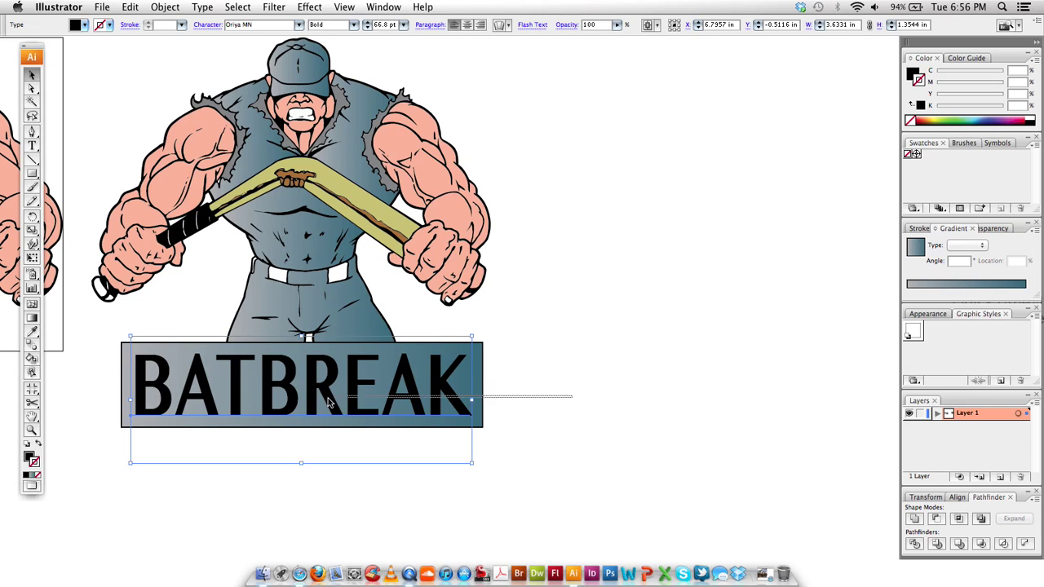
# Select all the artwork and centre the figure and banner horizontally
pyautogui.press('super+a')
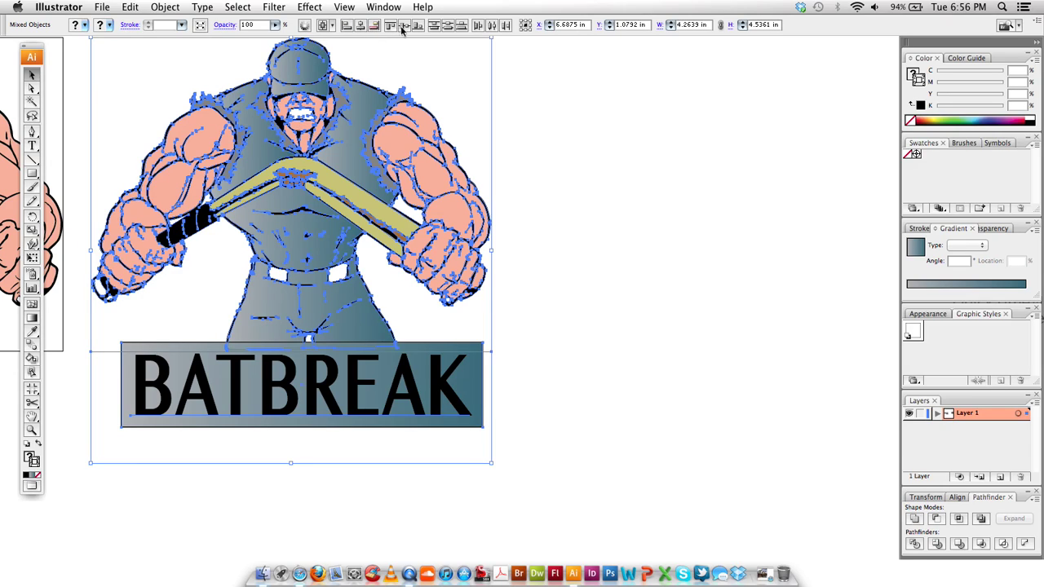
pyautogui.click(359, 25)
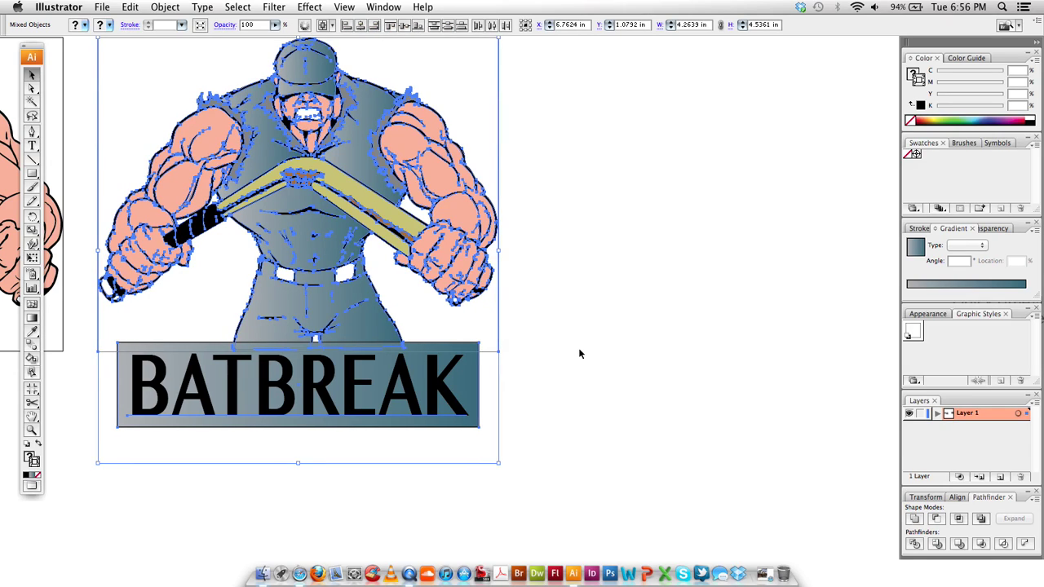
pyautogui.click(553, 372)
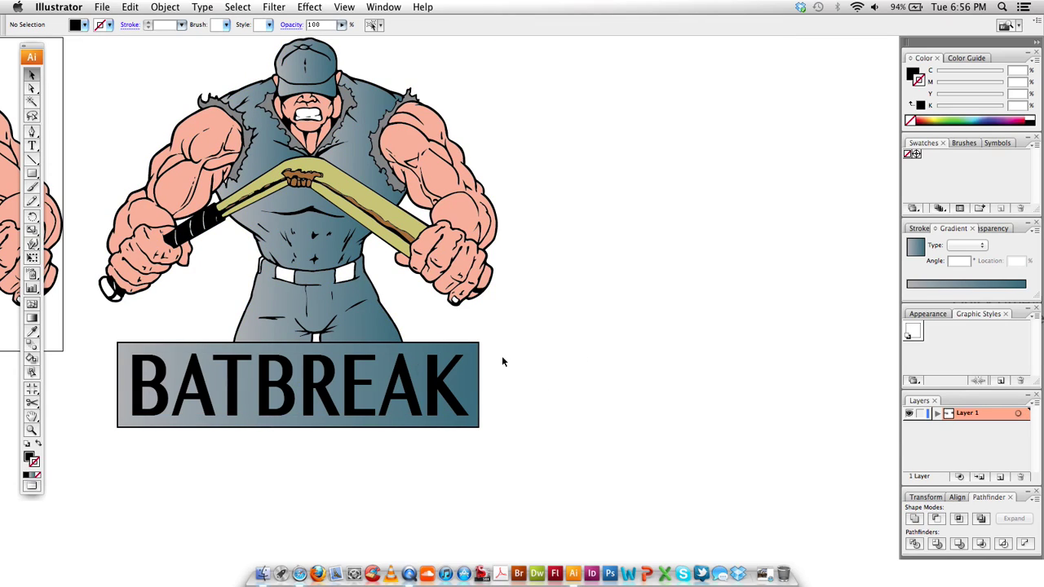
# Give the BATBREAK text a blue fill with no outline
pyautogui.click(440, 389)
pyautogui.press('i')
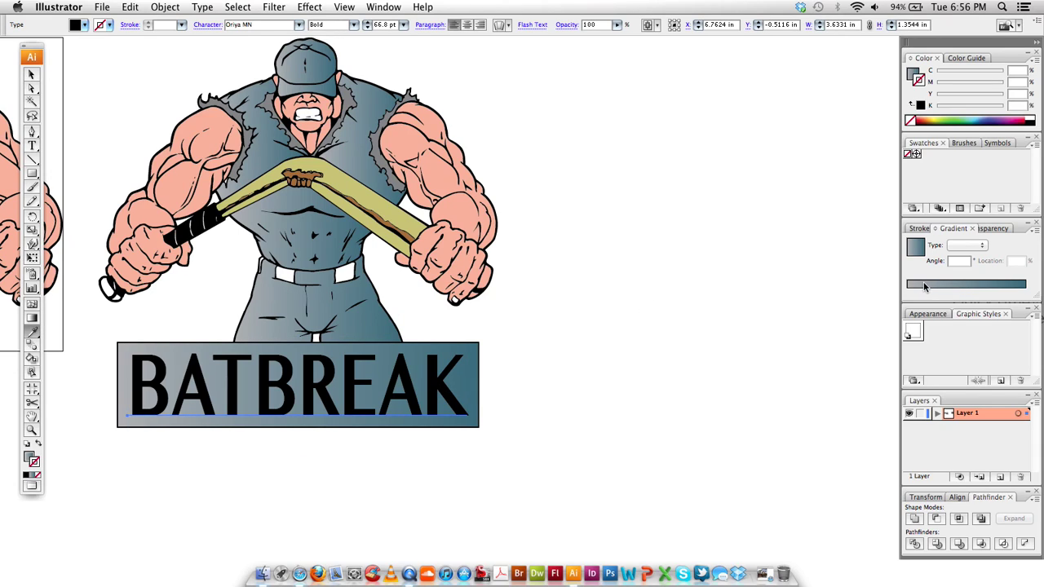
pyautogui.press('v')
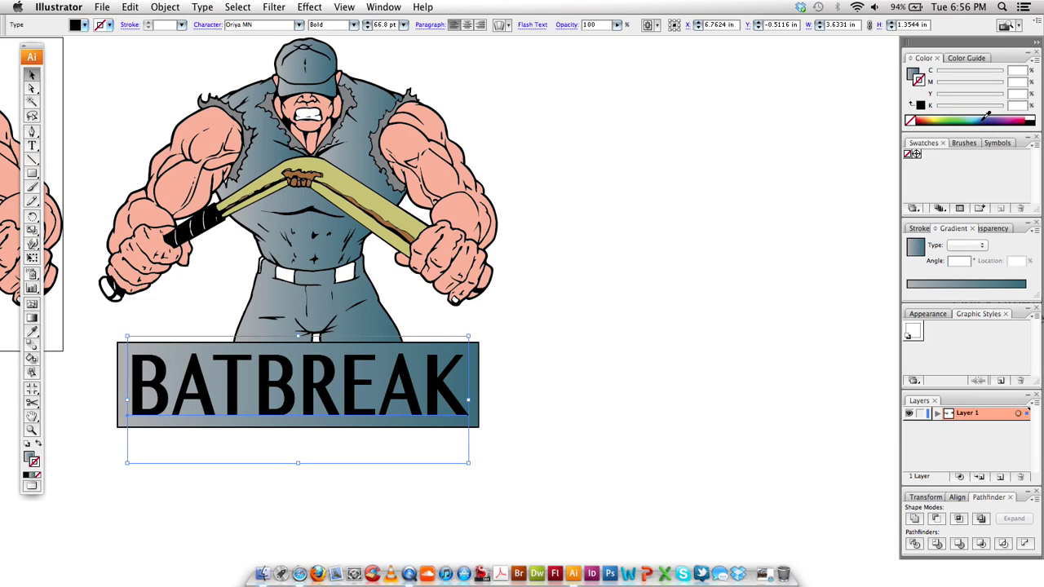
pyautogui.click(986, 120)
pyautogui.press('super+shift+b')
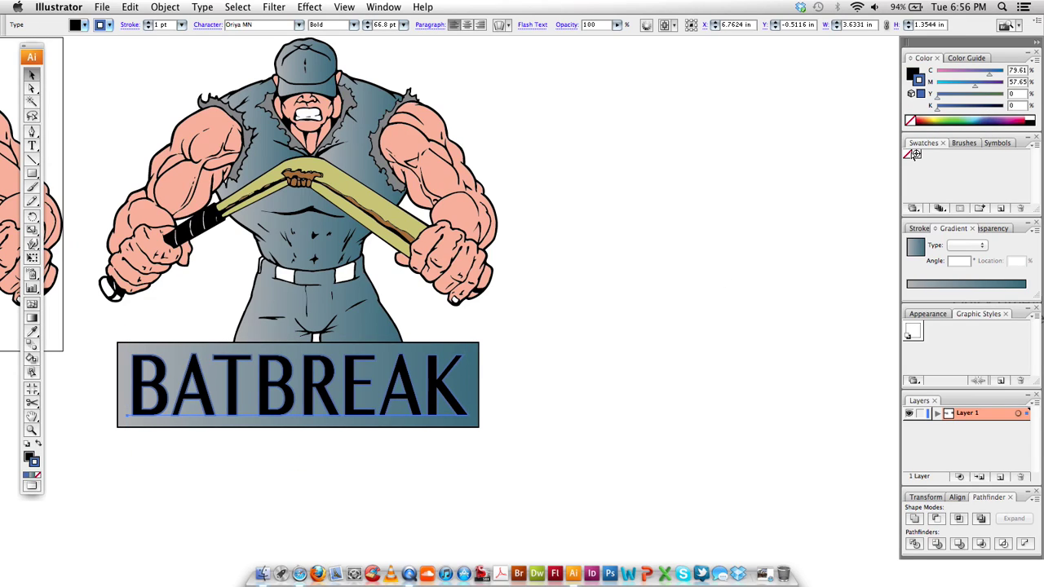
pyautogui.click(910, 154)
pyautogui.click(913, 74)
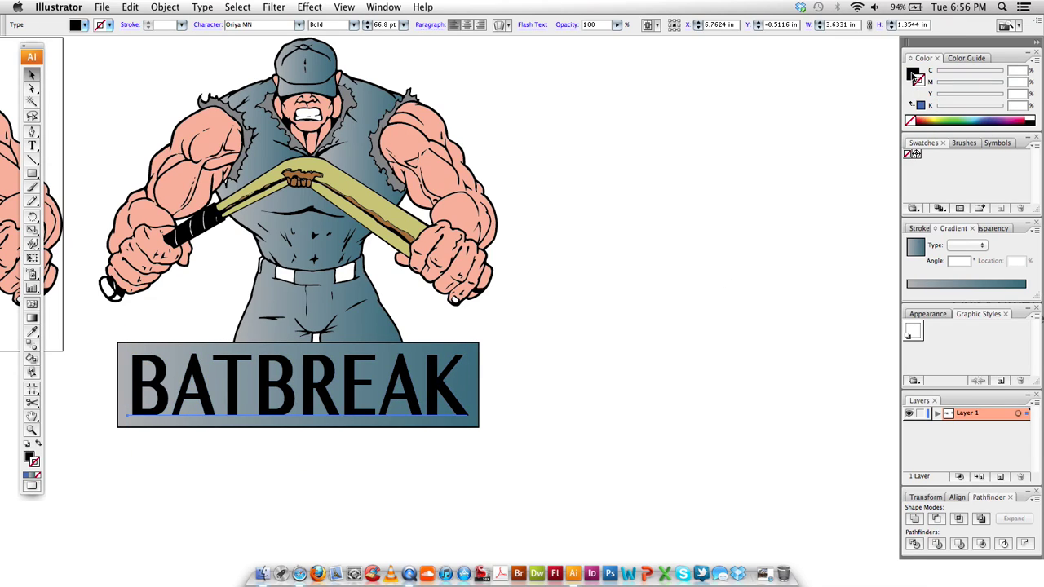
pyautogui.click(985, 116)
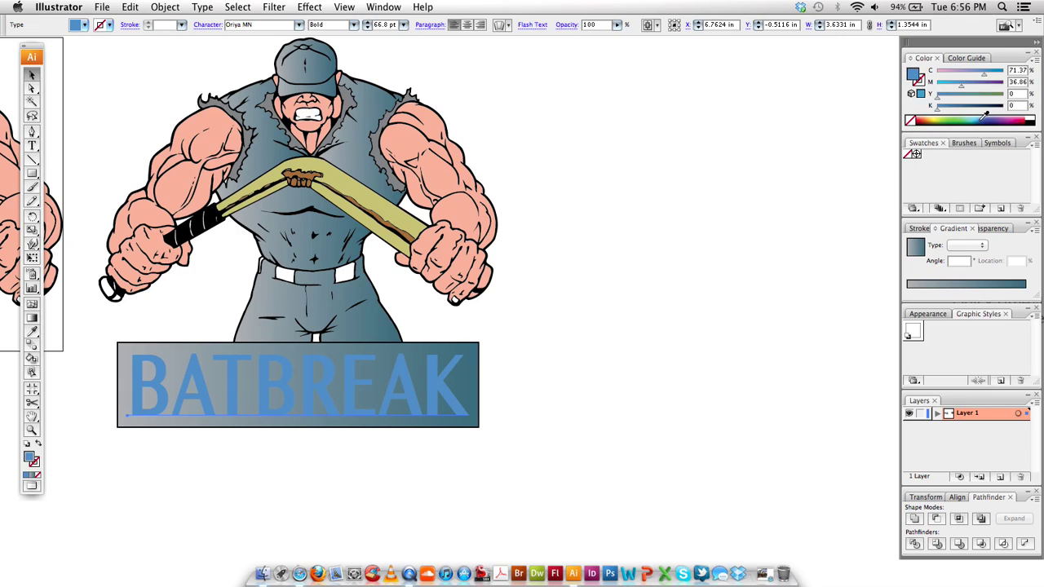
pyautogui.click(951, 89)
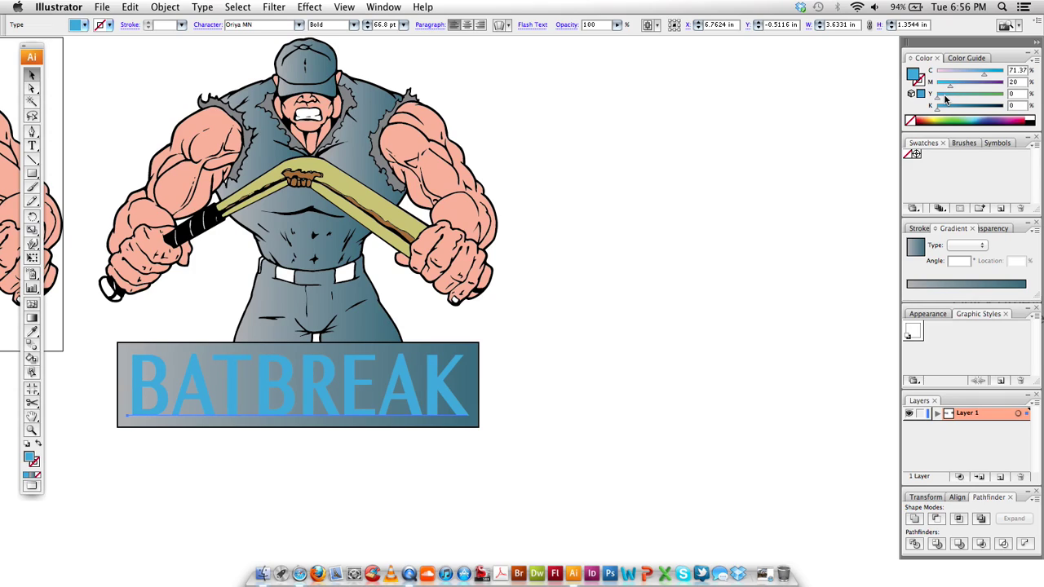
# Add a black outline to BATBREAK and tune its fill to C65 M10.59 Y0 K20
pyautogui.click(922, 82)
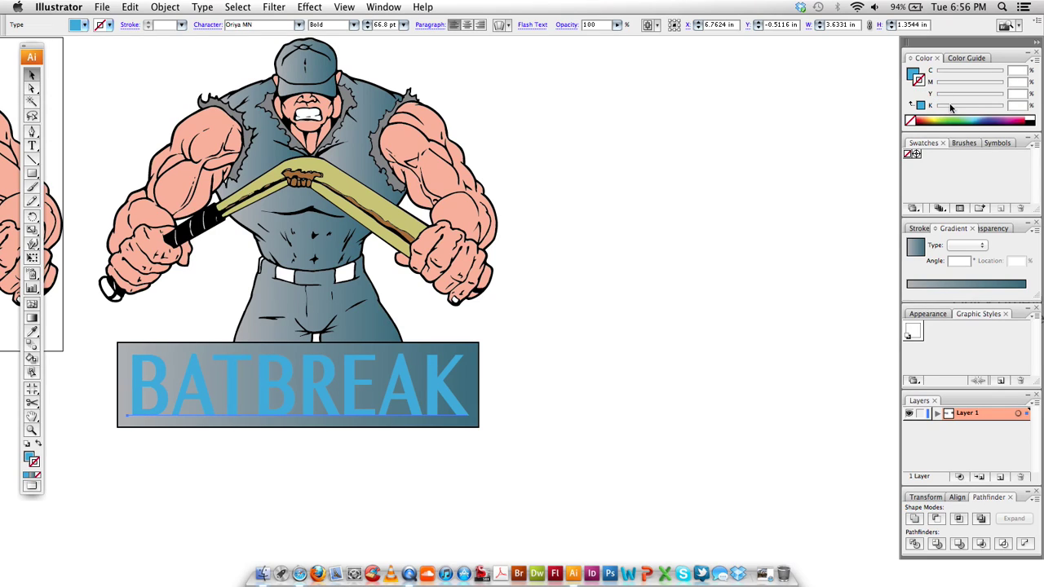
pyautogui.click(1032, 117)
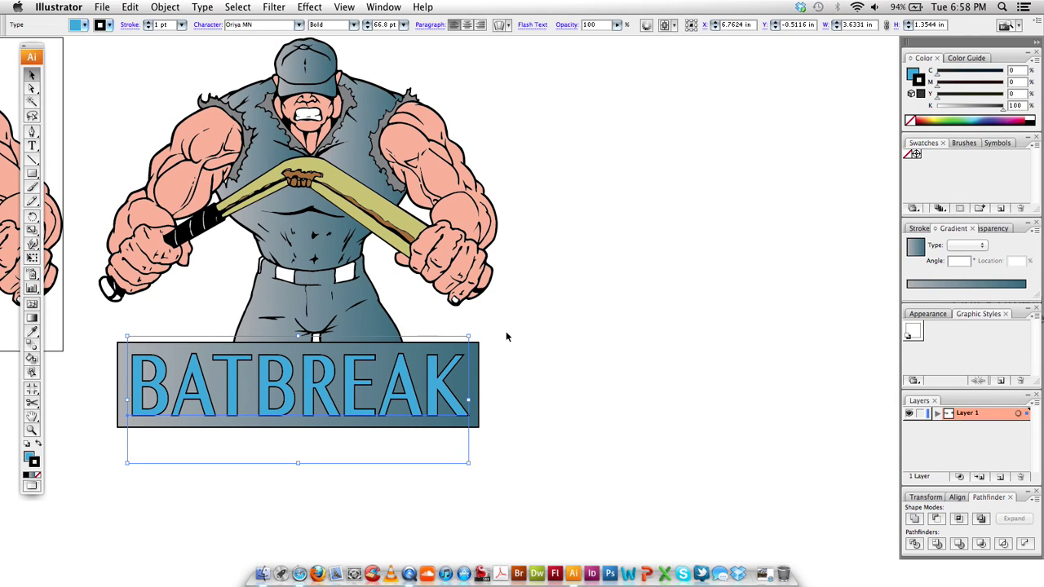
pyautogui.click(914, 73)
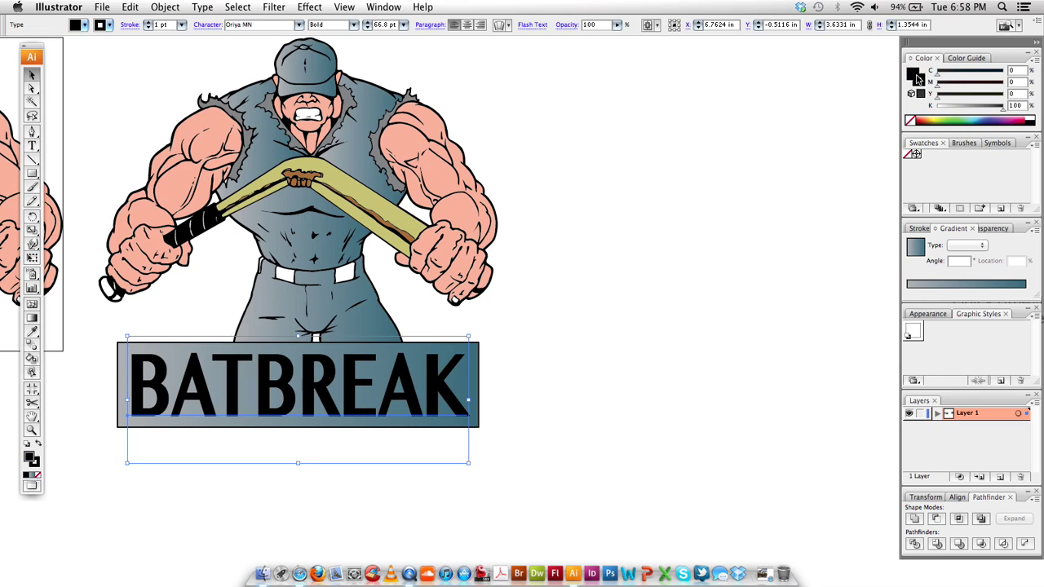
pyautogui.click(983, 119)
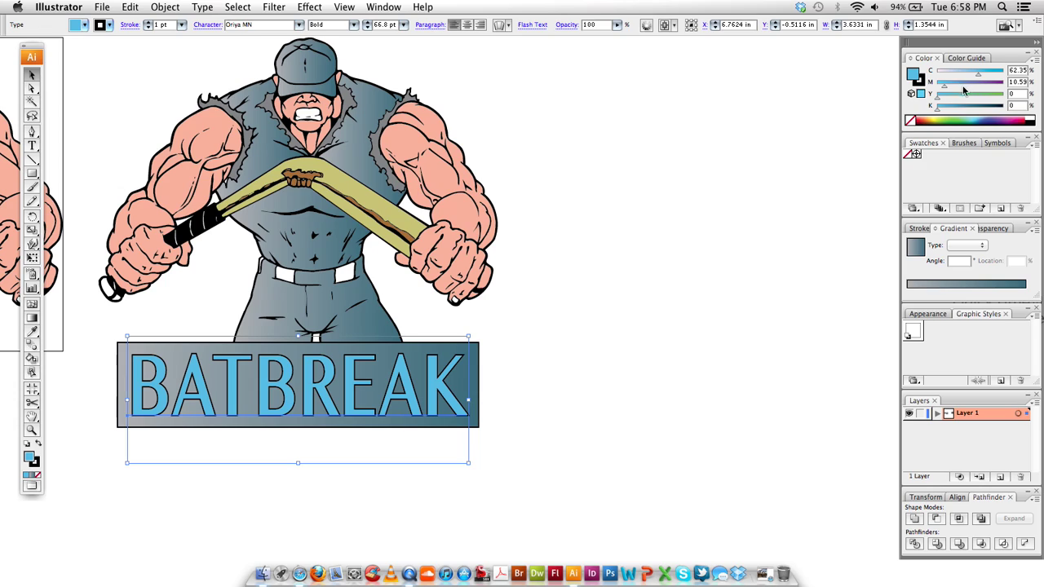
pyautogui.moveTo(938, 110); pyautogui.dragTo(956, 112)
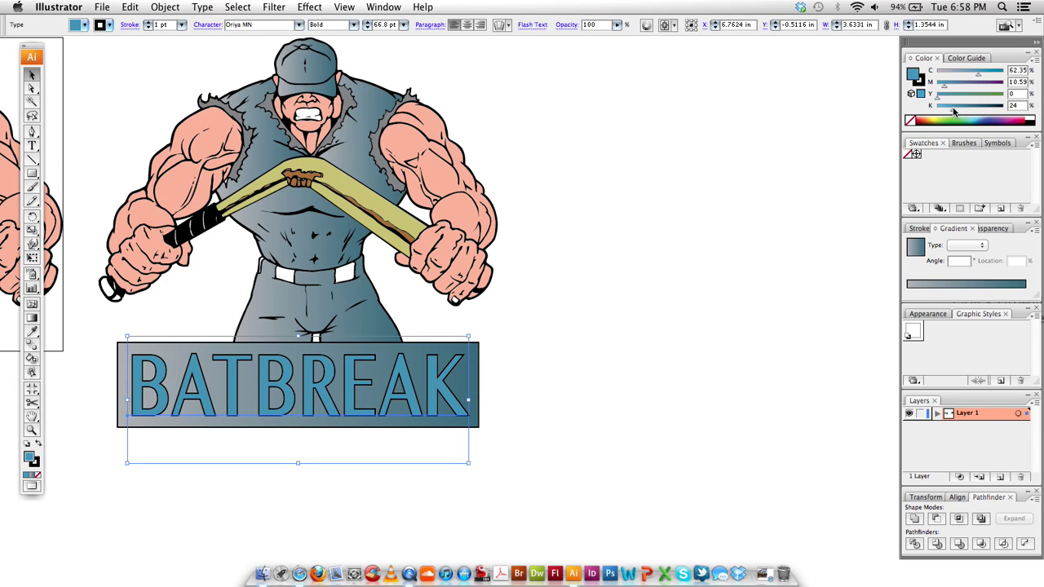
pyautogui.moveTo(982, 75); pyautogui.dragTo(980, 76)
# Deselect the text and scroll around to review the finished BATBREAK logo
pyautogui.click(502, 237)
pyautogui.scroll(-1, 503, 238)
pyautogui.moveTo(402, 217); pyautogui.dragTo(484, 218)
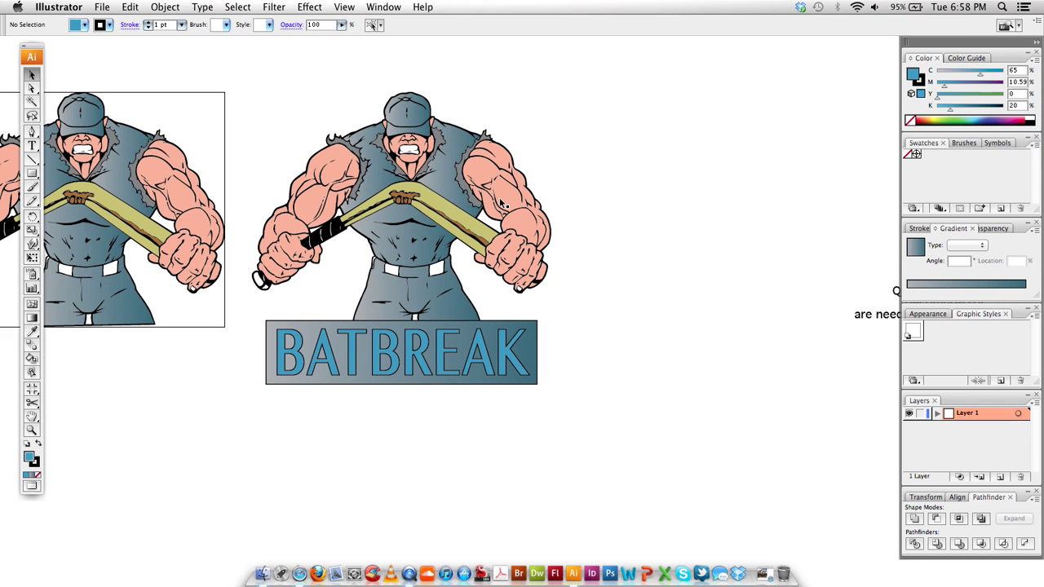
pyautogui.scroll(1, 529, 322)
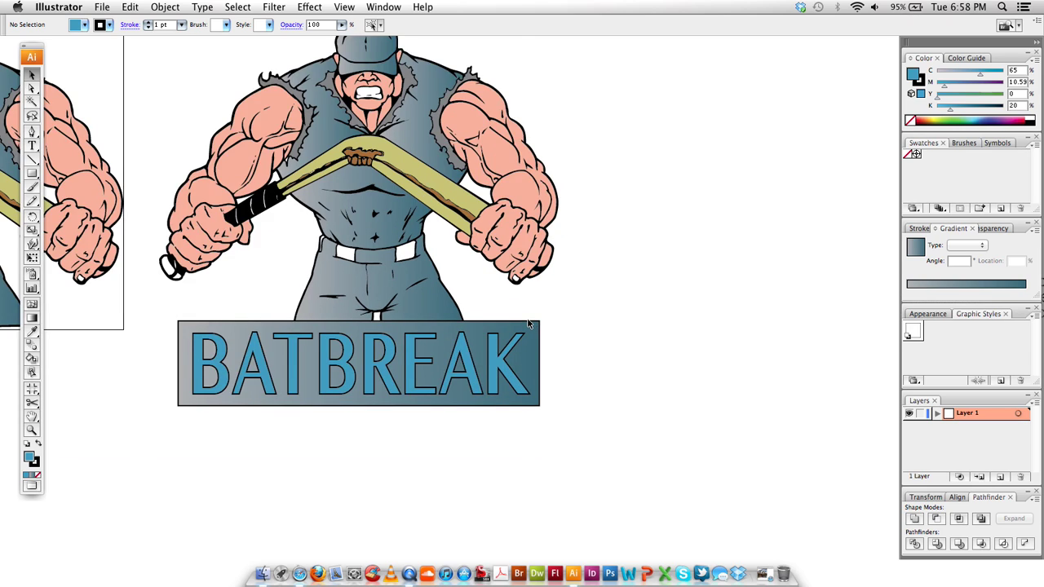
pyautogui.scroll(1, 529, 323)
pyautogui.scroll(-1, 529, 324)
pyautogui.scroll(-1, 527, 310)
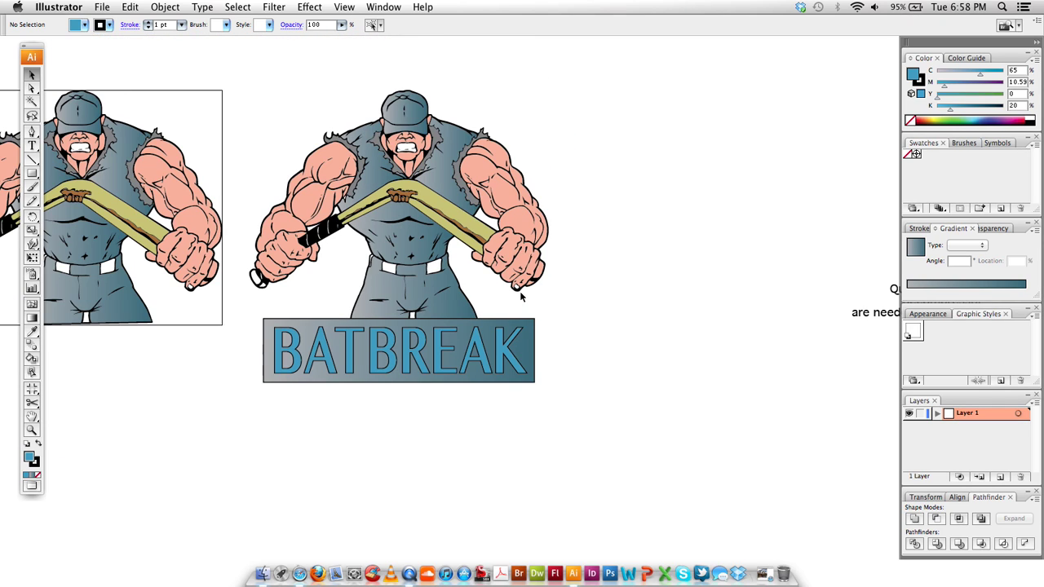
pyautogui.scroll(-1, 549, 259)
pyautogui.scroll(1, 549, 259)
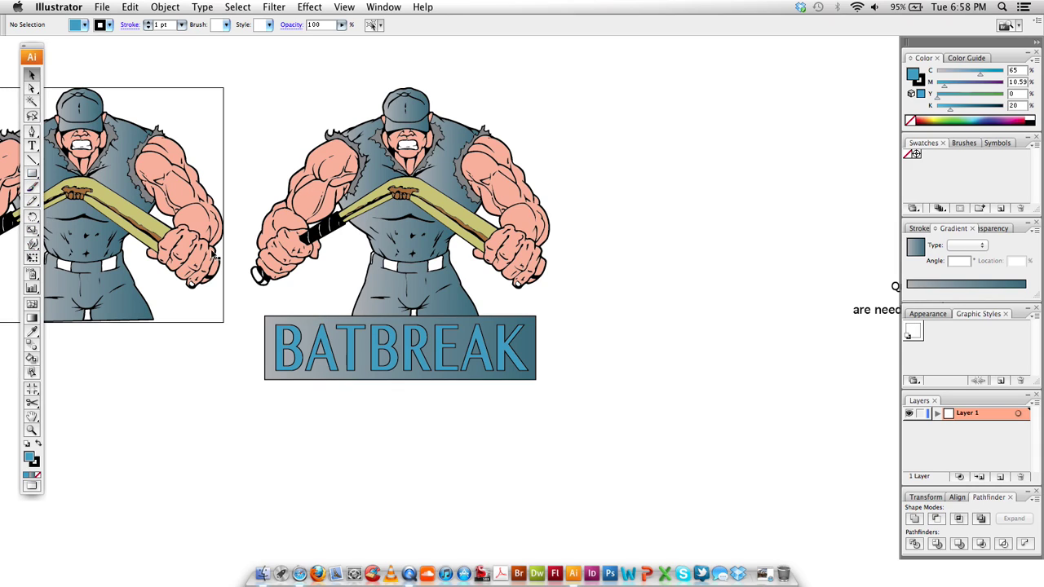
pyautogui.scroll(3, 403, 192)
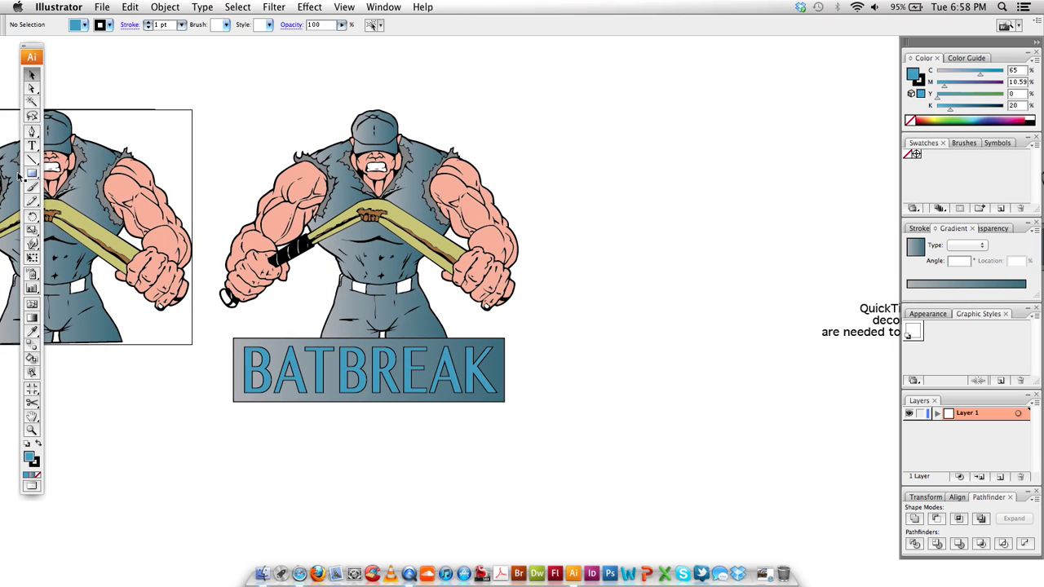
# Draw a blue circle beside the figure's head and add a smaller copy inside it
pyautogui.moveTo(33, 174); pyautogui.dragTo(55, 202)
pyautogui.moveTo(538, 186); pyautogui.dragTo(614, 264)
pyautogui.press('v')
pyautogui.click(937, 413)
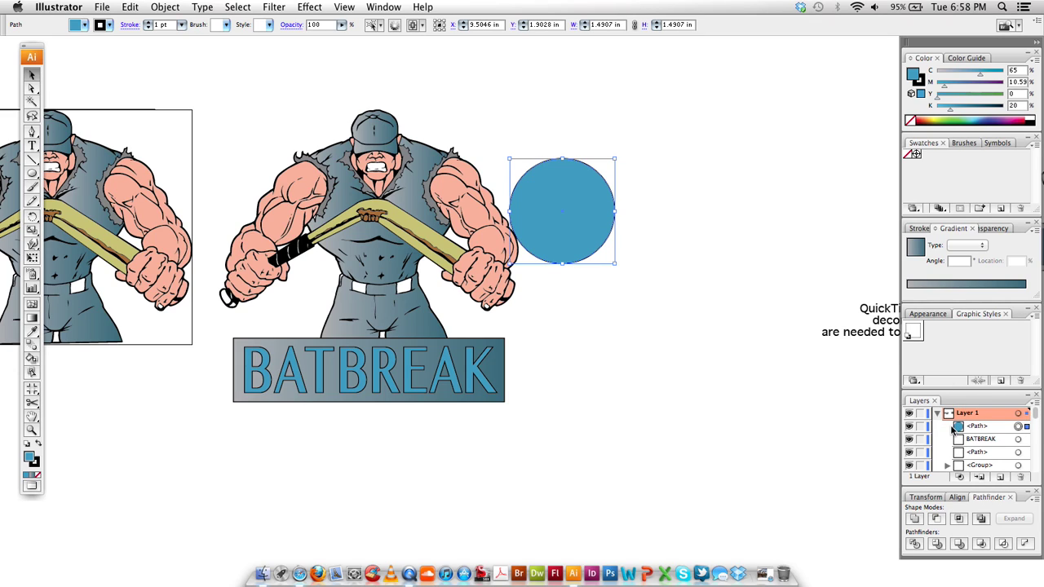
pyautogui.click(960, 429)
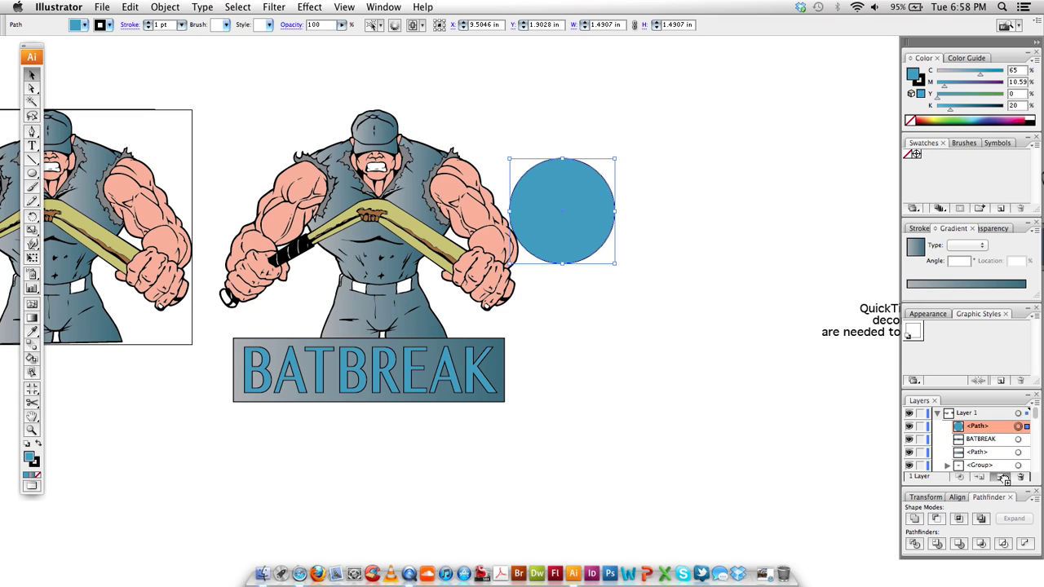
pyautogui.moveTo(1004, 479); pyautogui.dragTo(1003, 479)
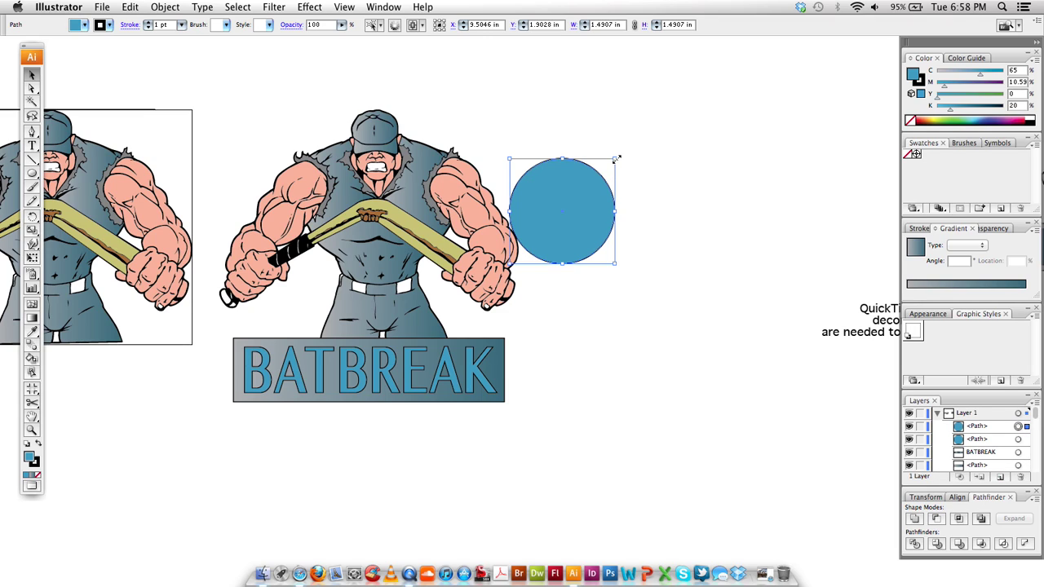
pyautogui.moveTo(617, 158); pyautogui.dragTo(600, 173)
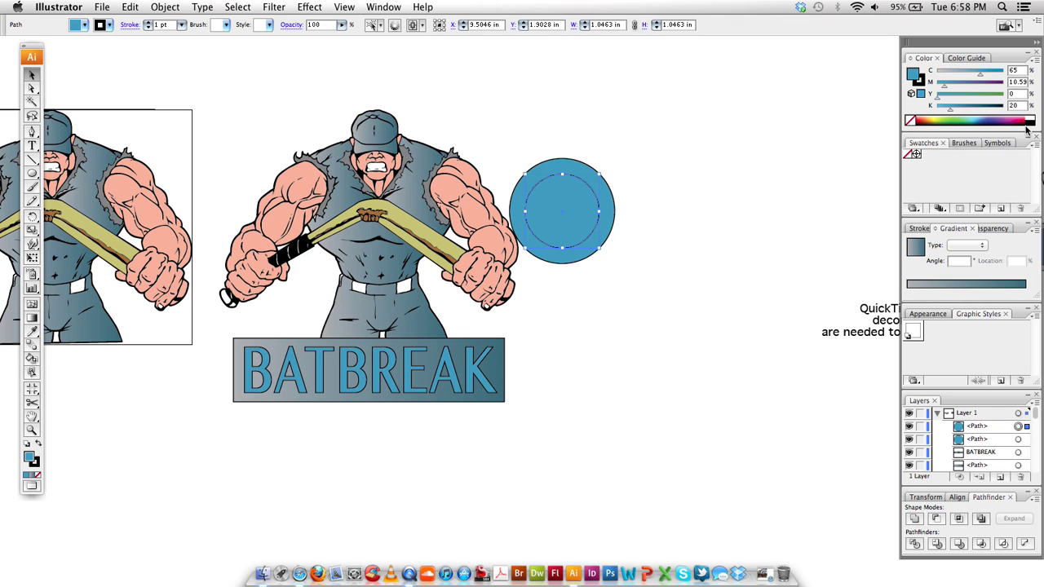
# Give the inner circle a white fill with no stroke, then select both circles
pyautogui.moveTo(943, 82); pyautogui.dragTo(938, 86)
pyautogui.click(923, 82)
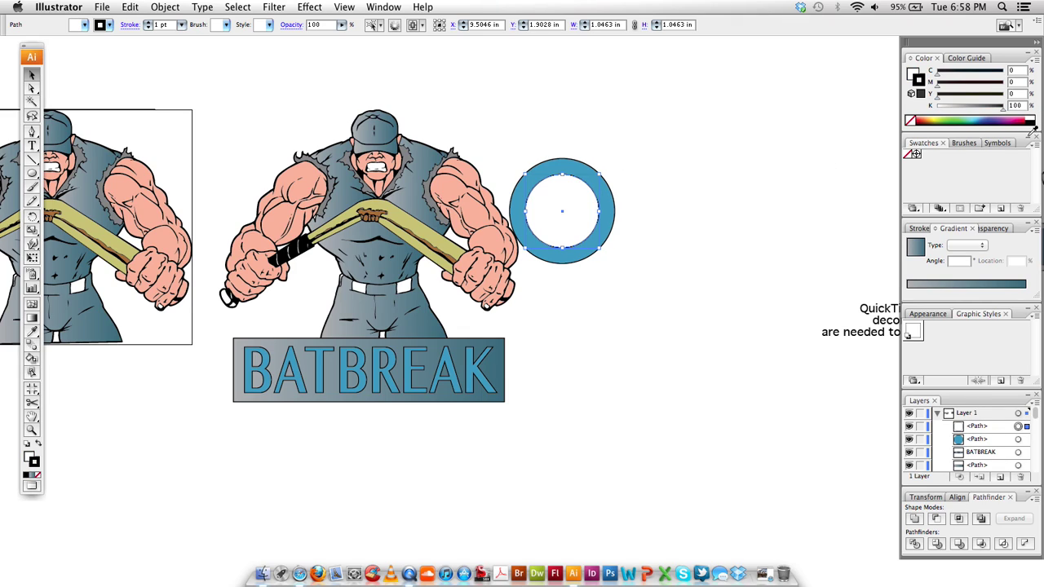
pyautogui.press('/')
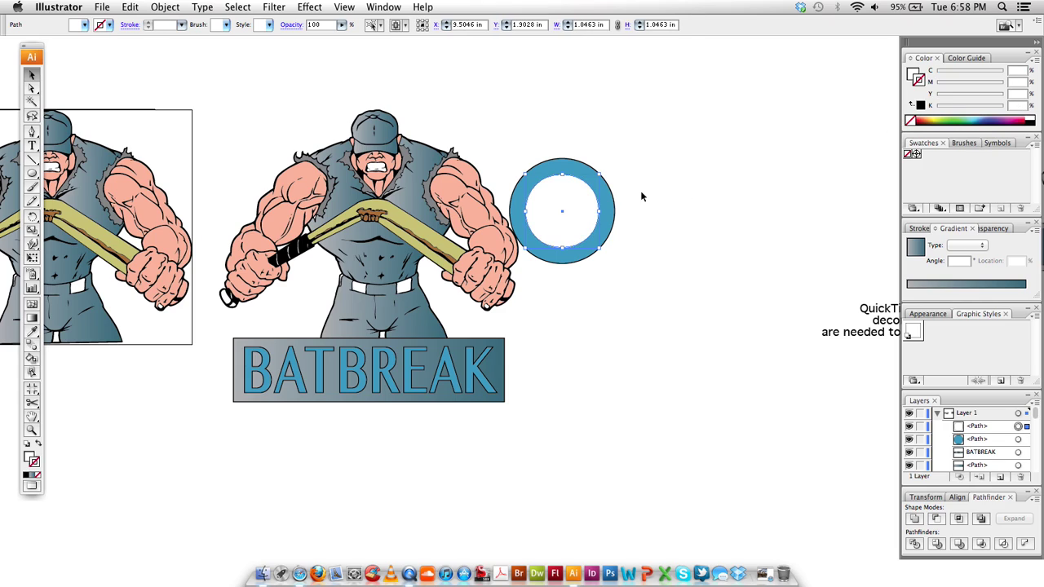
pyautogui.click(604, 193)
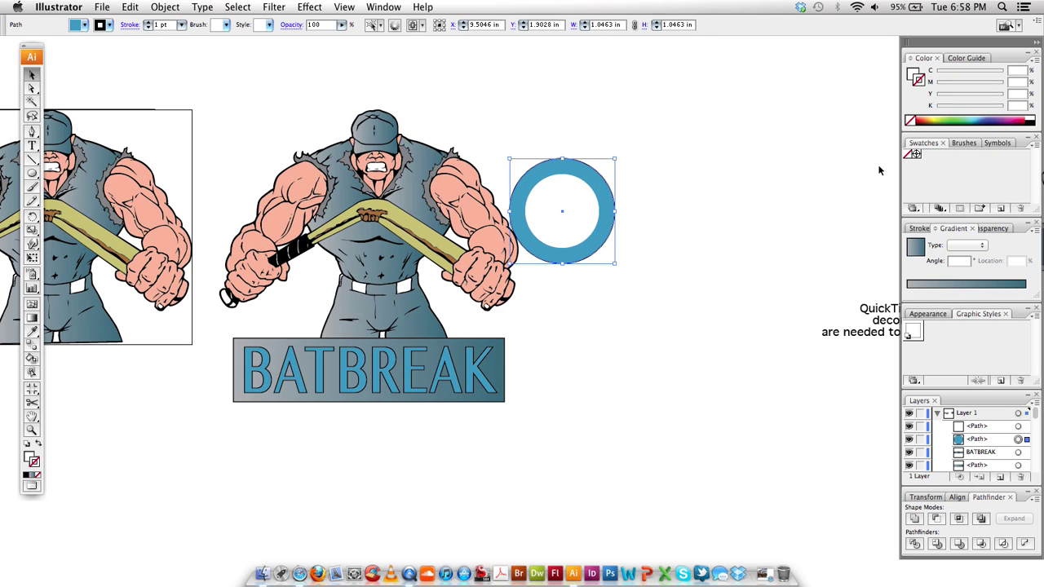
pyautogui.moveTo(659, 149); pyautogui.dragTo(595, 217)
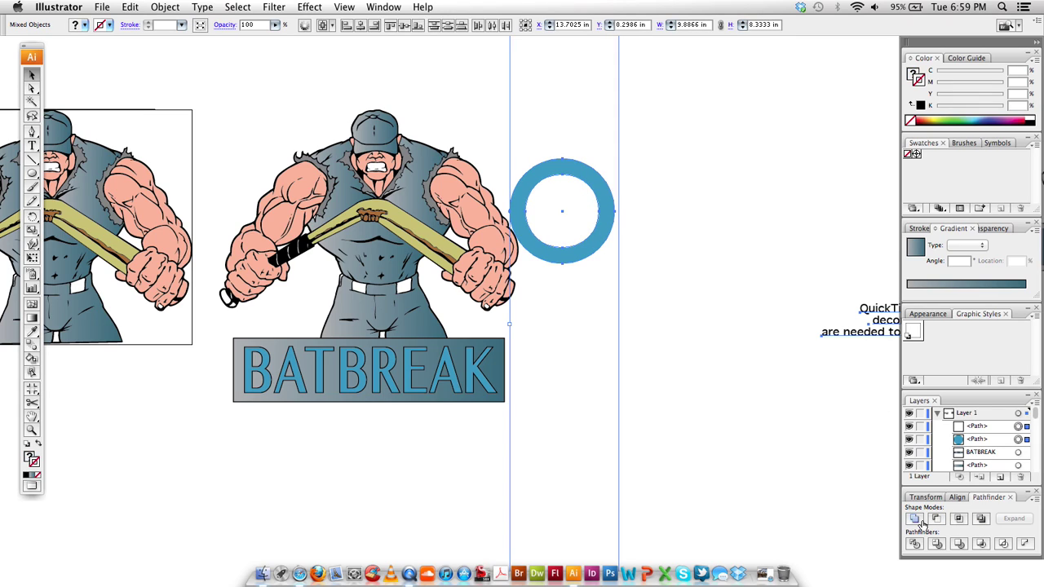
# Delete the stray QuickTime placeholder image
pyautogui.click(713, 330)
pyautogui.scroll(-1, 687, 292)
pyautogui.moveTo(659, 196); pyautogui.dragTo(690, 239)
pyautogui.press('Delete')
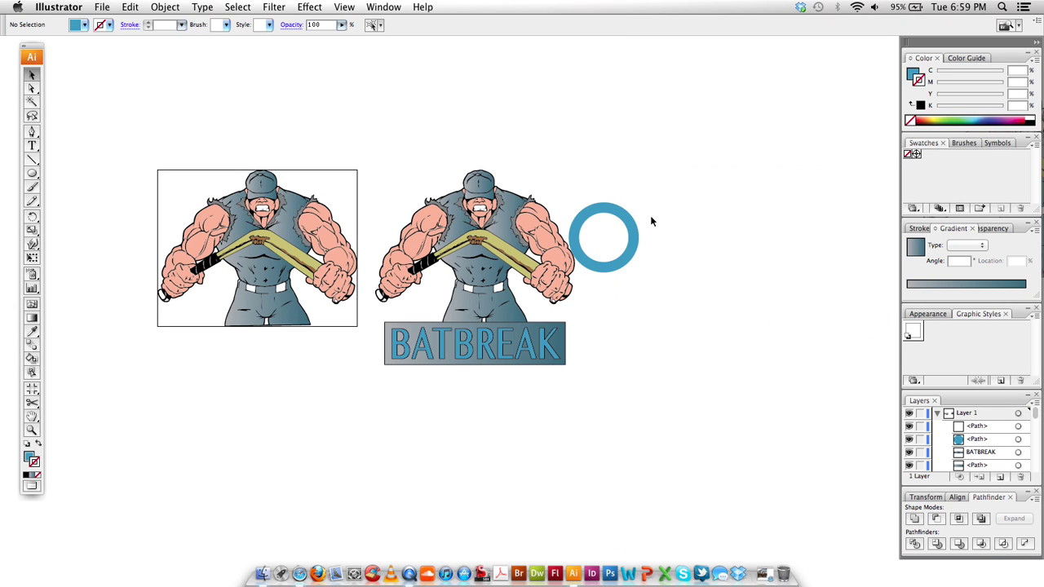
# Move the ring right and merge both circles into one expanded hollow ring path
pyautogui.moveTo(606, 233); pyautogui.dragTo(667, 235)
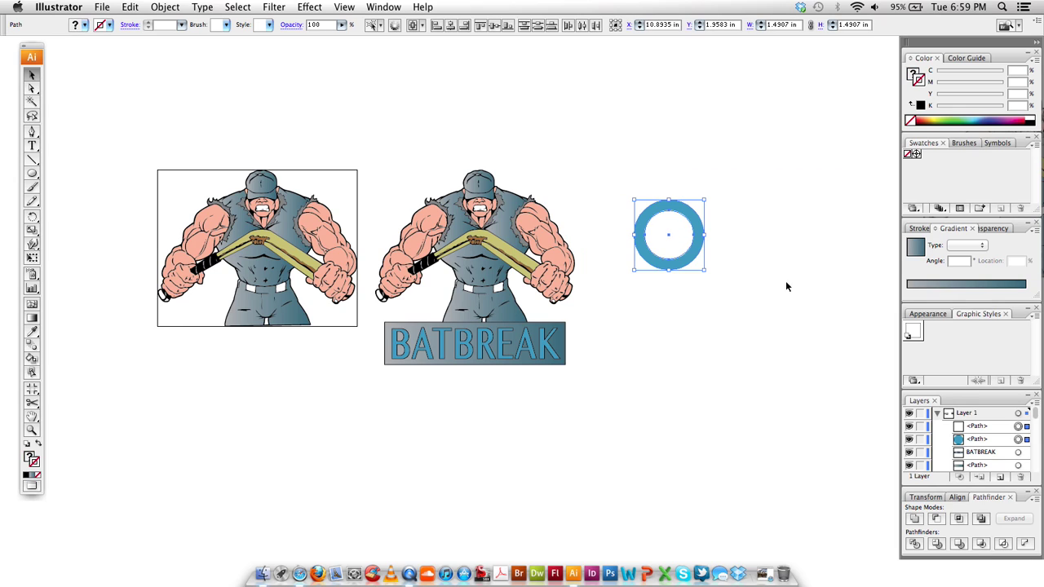
pyautogui.click(937, 519)
pyautogui.click(1017, 522)
pyautogui.scroll(1, 722, 224)
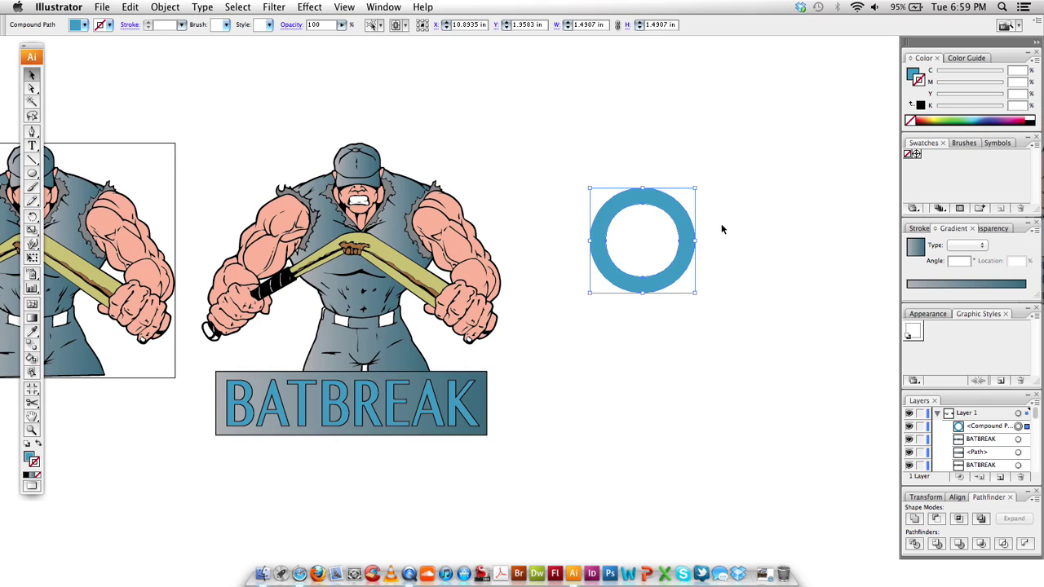
# Add a bold R, scale it to fit the ring, and centre it horizontally and vertically
pyautogui.click(746, 213)
pyautogui.press('t')
pyautogui.click(742, 184)
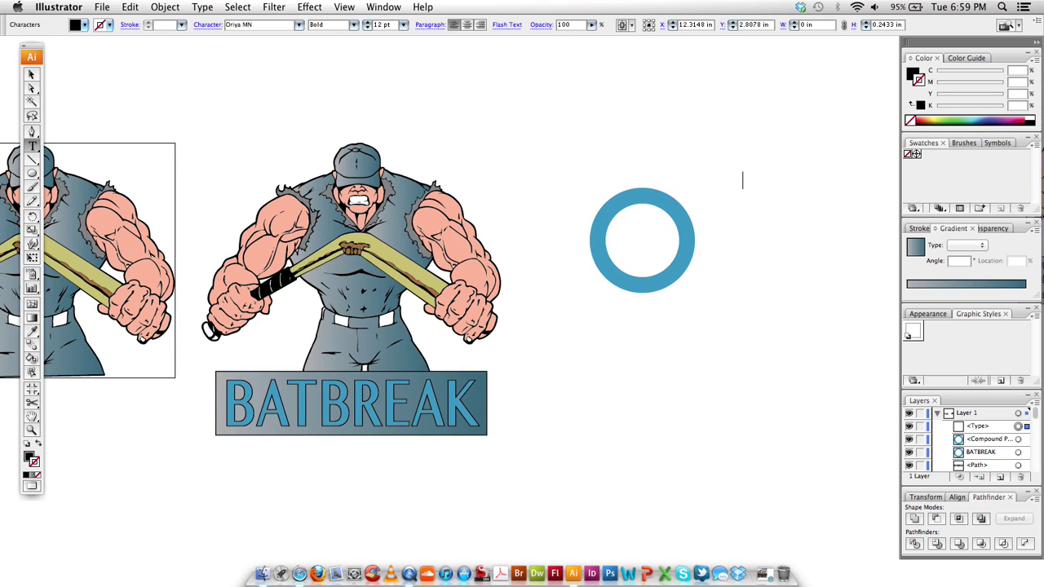
pyautogui.write('R')
pyautogui.press('Escape')
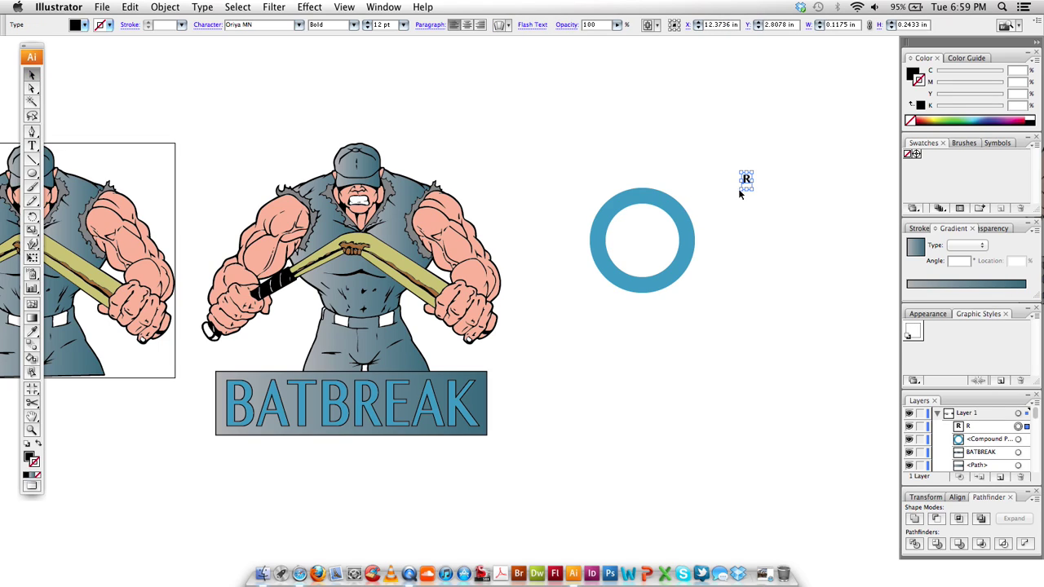
pyautogui.moveTo(739, 191); pyautogui.dragTo(644, 270)
pyautogui.moveTo(729, 206); pyautogui.dragTo(661, 231)
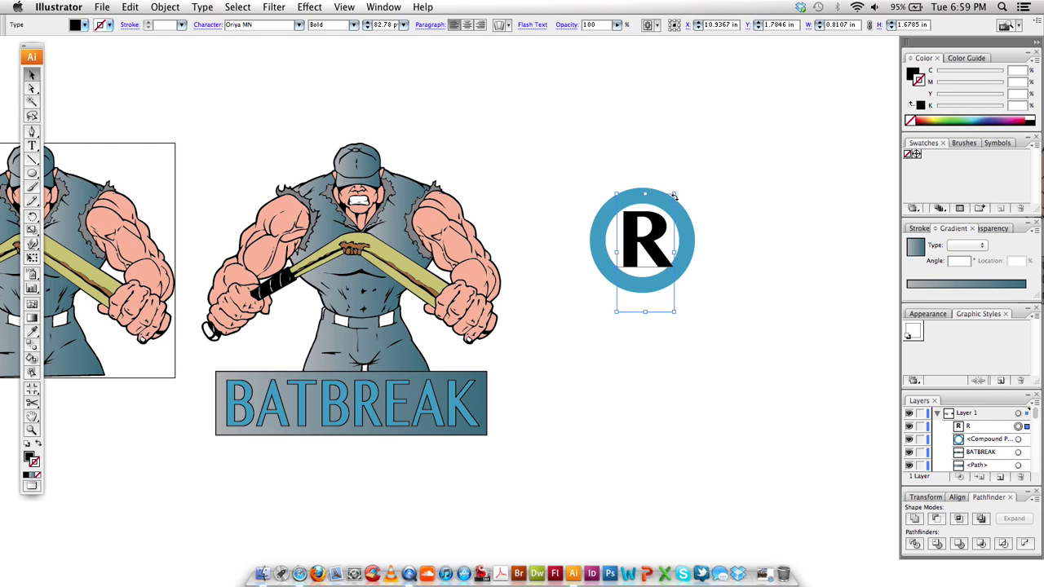
pyautogui.moveTo(676, 192); pyautogui.dragTo(655, 236)
pyautogui.moveTo(769, 177); pyautogui.dragTo(628, 255)
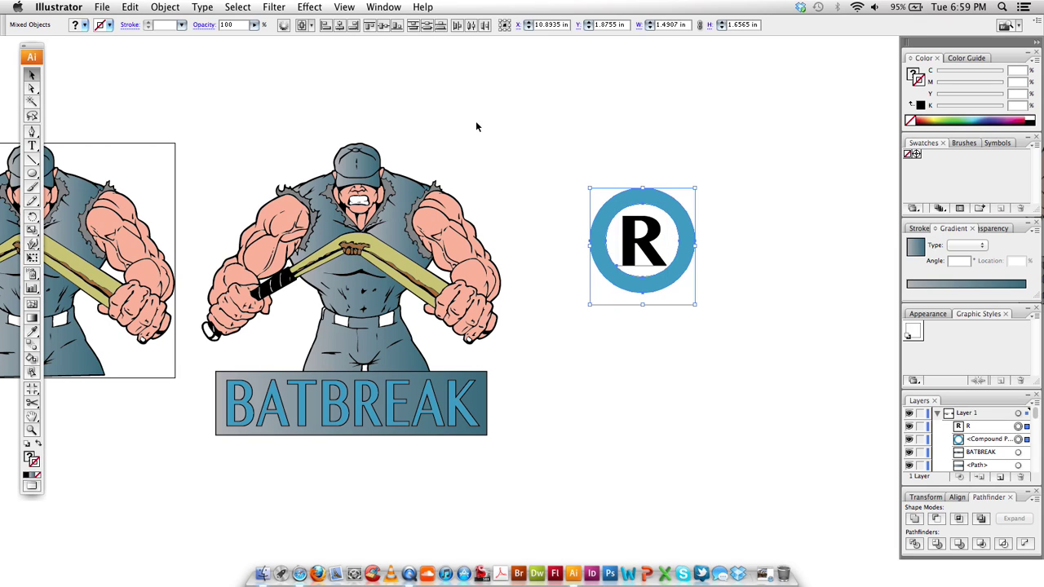
pyautogui.click(339, 25)
pyautogui.click(534, 107)
# Apply the grey-to-blue gradient to the ring and to the R once it is expanded to outlines
pyautogui.moveTo(517, 119); pyautogui.dragTo(685, 300)
pyautogui.click(978, 289)
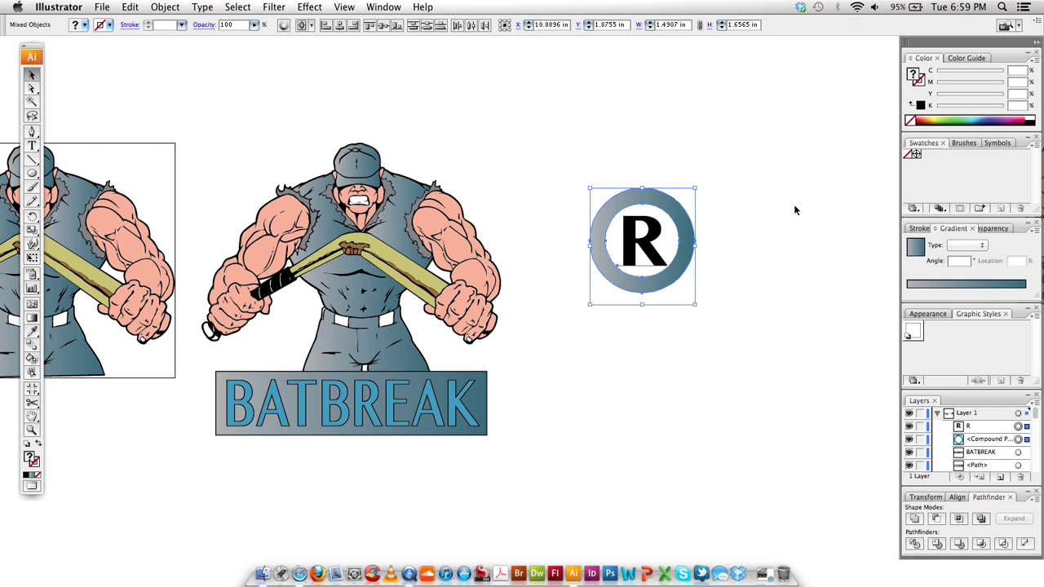
pyautogui.click(752, 170)
pyautogui.click(655, 236)
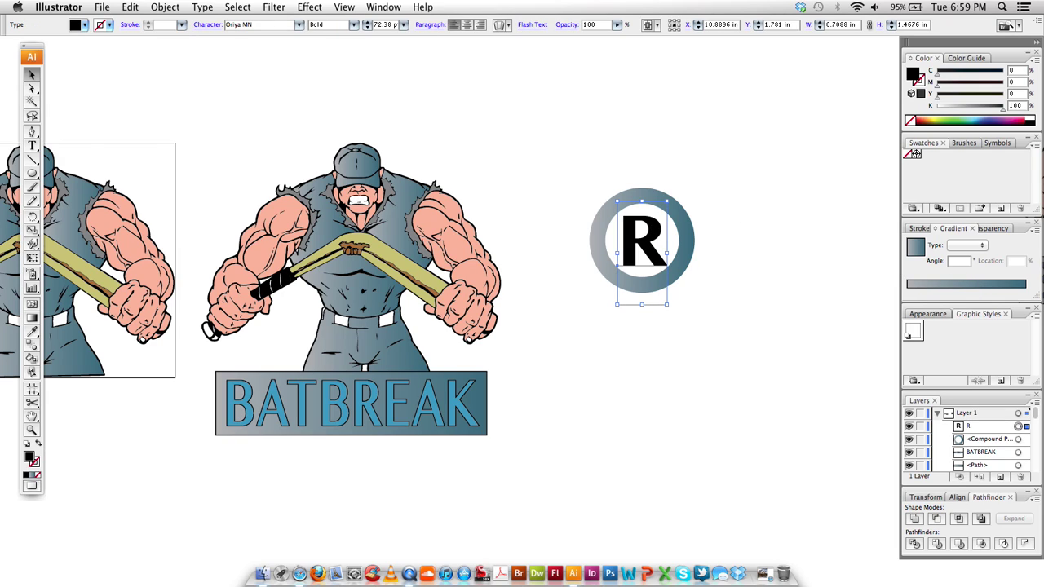
pyautogui.click(165, 7)
pyautogui.click(193, 139)
pyautogui.click(606, 178)
pyautogui.click(970, 284)
pyautogui.click(738, 179)
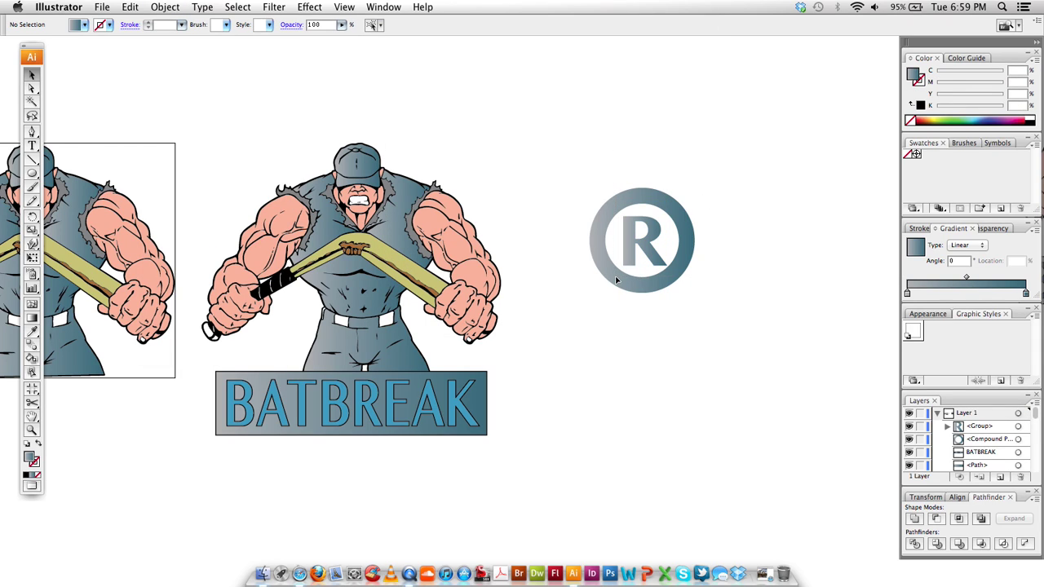
# Shrink the ® group to about 0.51 in and place it just right of the muscleman's cap
pyautogui.click(627, 257)
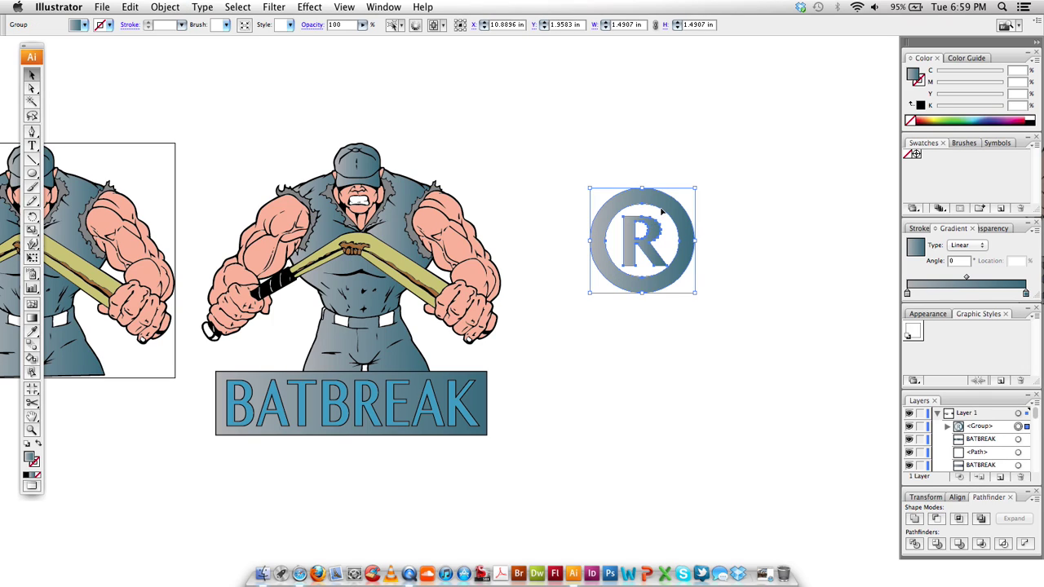
pyautogui.moveTo(695, 187); pyautogui.dragTo(470, 168)
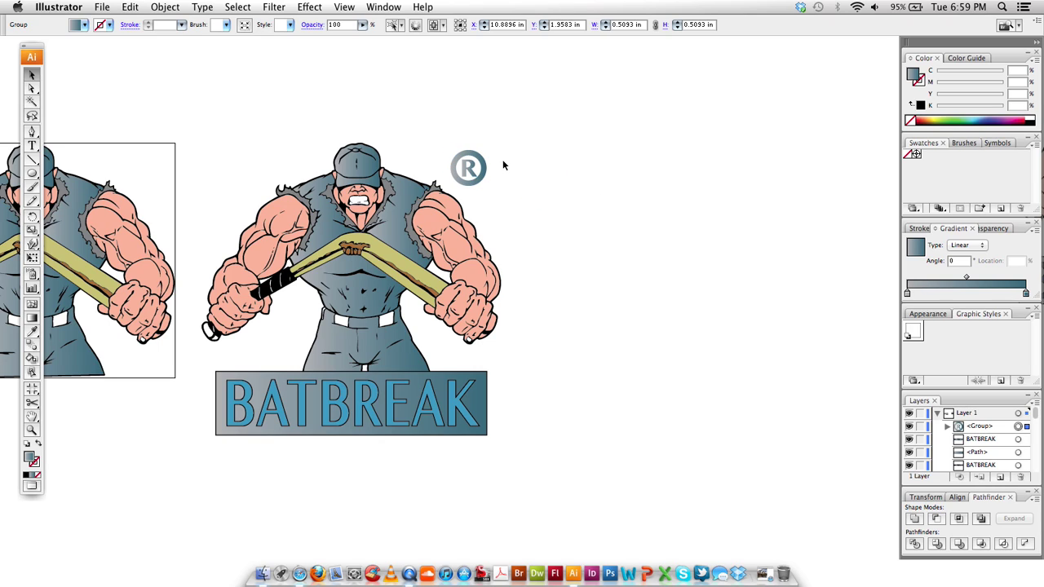
pyautogui.click(504, 167)
pyautogui.click(481, 159)
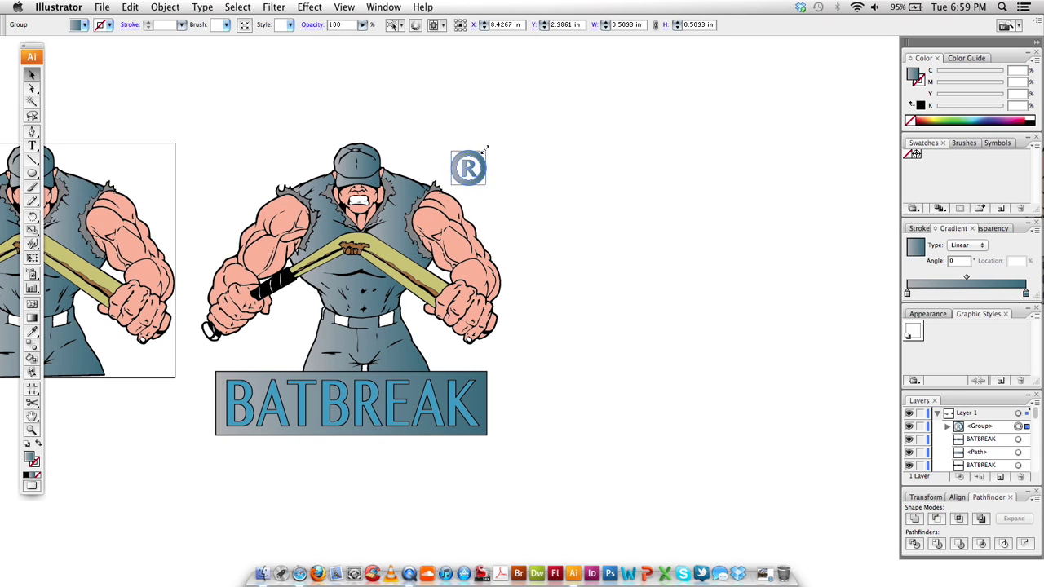
pyautogui.click(544, 221)
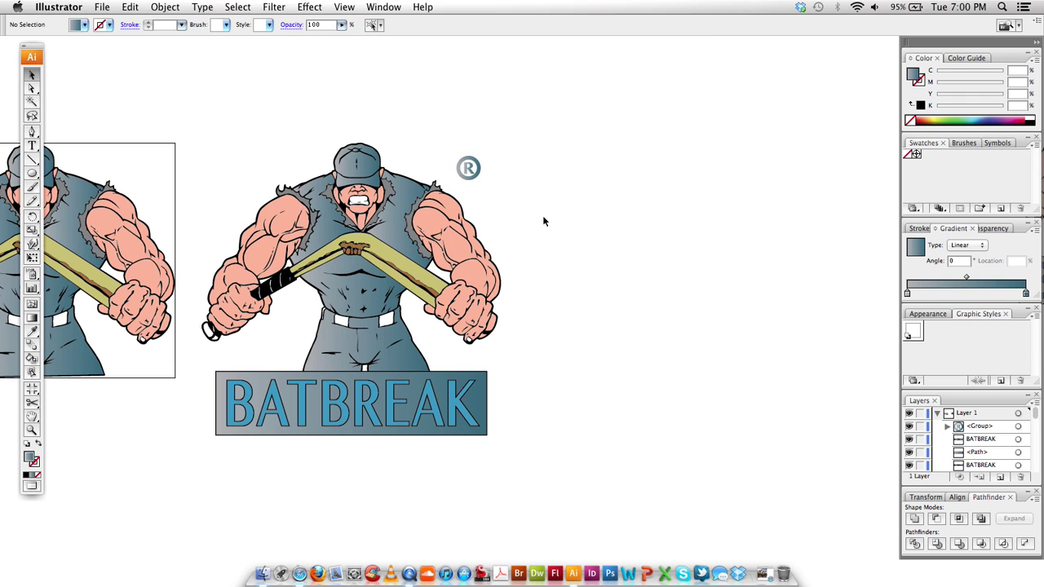
# Zoom out and back in, then pan to frame the BATBREAK artwork
pyautogui.press('super+minus')
pyautogui.press('super+minus')
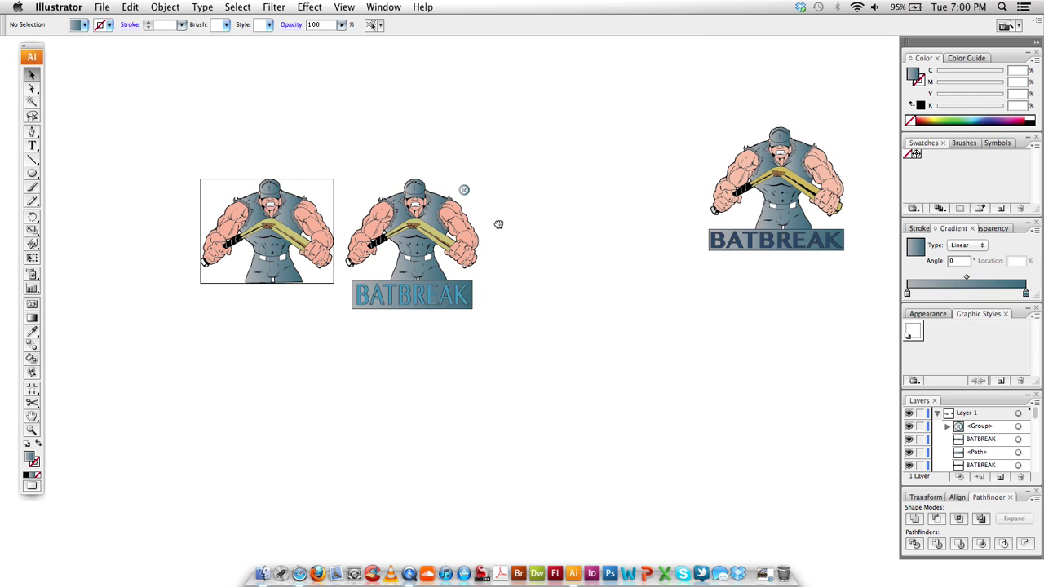
pyautogui.press('super+plus')
pyautogui.press('super+plus')
pyautogui.moveTo(479, 219); pyautogui.dragTo(528, 236)
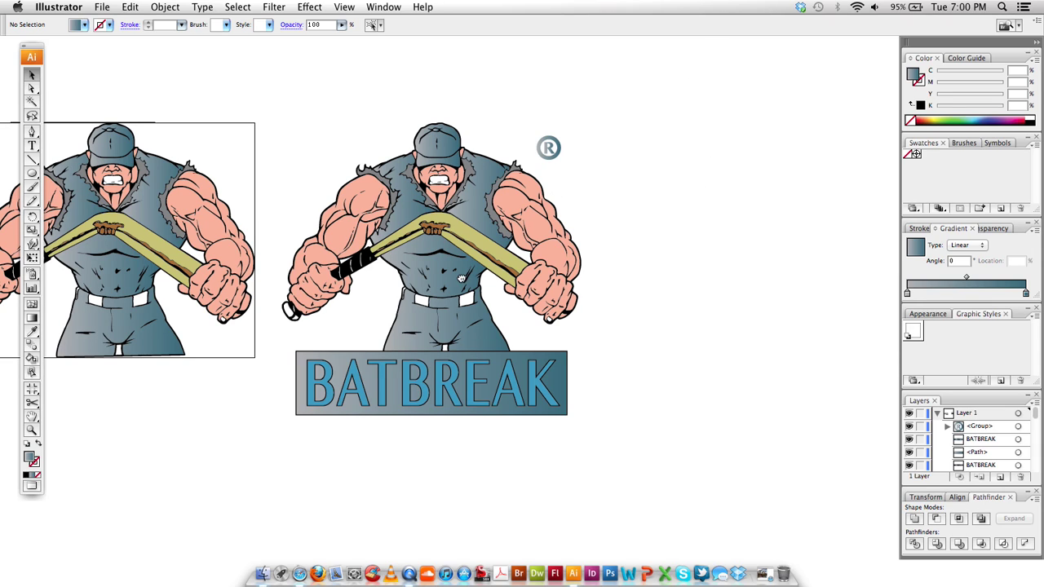
pyautogui.hscroll(6, 462, 279)
pyautogui.scroll(3, 461, 279)
# Type a three-line text above the artwork: THANK YOU FOR WATCHING, the company name, and its phone number
pyautogui.press('t')
pyautogui.click(488, 133)
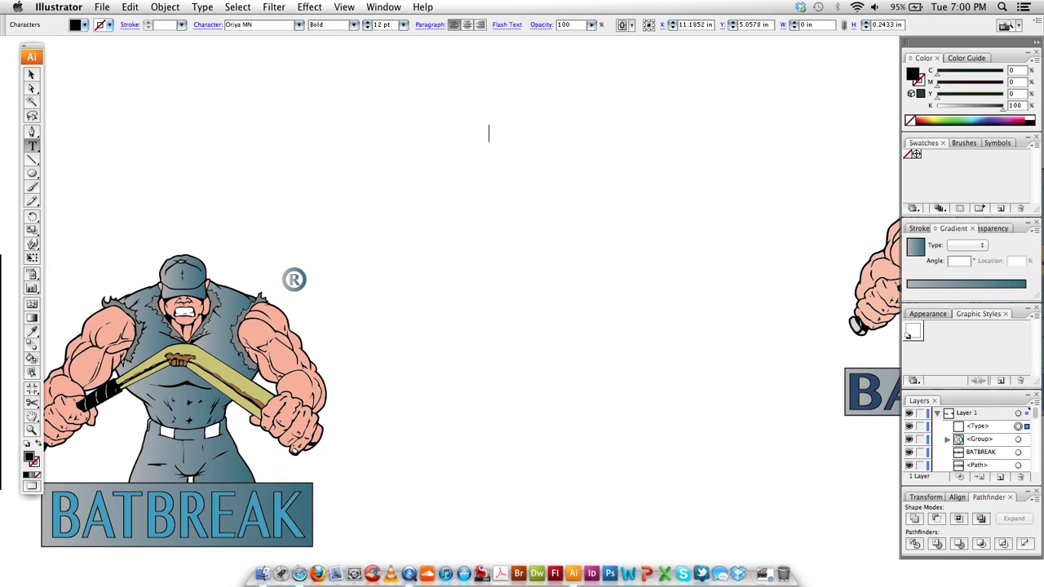
pyautogui.write('Than')
pyautogui.press('BackSpace')
pyautogui.press('BackSpace')
pyautogui.press('BackSpace')
pyautogui.press('BackSpace')
pyautogui.write('THANK YOU')
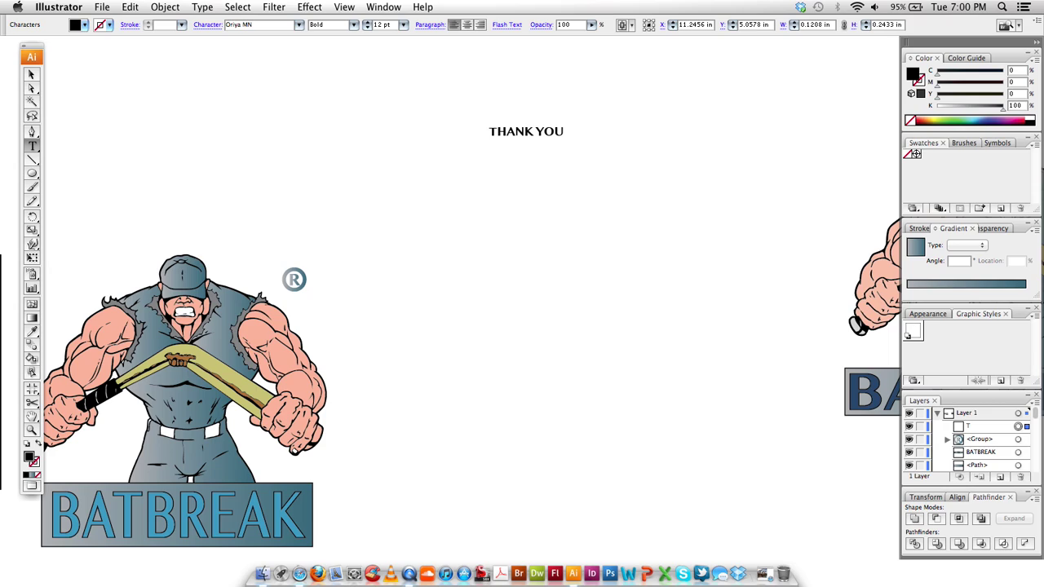
pyautogui.write(' FOR WATCHING')
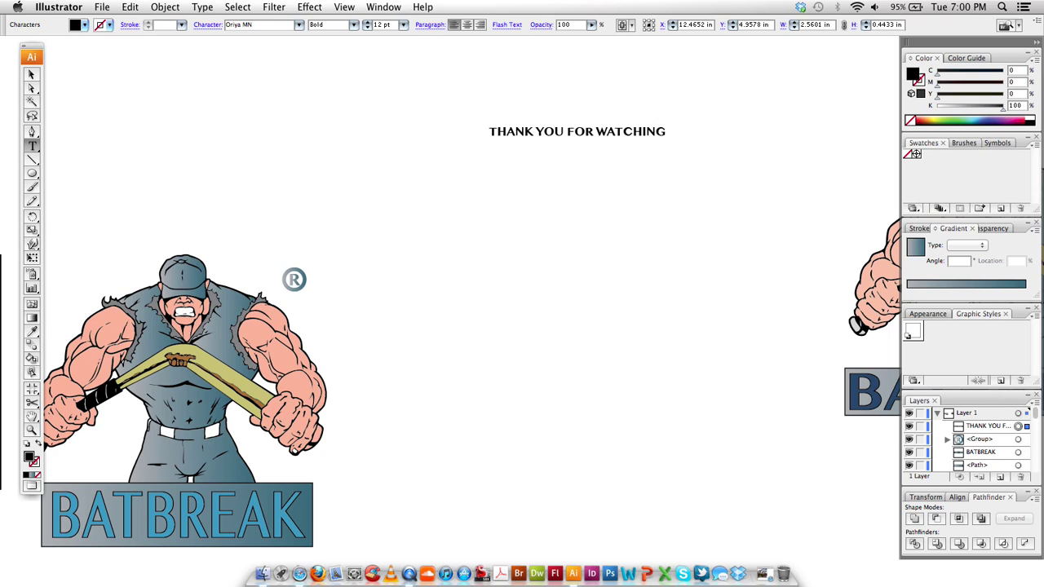
pyautogui.press('BackSpace')
pyautogui.press('BackSpace')
pyautogui.press('BackSpace')
pyautogui.write('FLORENTYIN')
pyautogui.press('BackSpace')
pyautogui.press('BackSpace')
pyautogui.press('BackSpace')
pyautogui.press('BackSpace')
pyautogui.write('TINO INC. ')
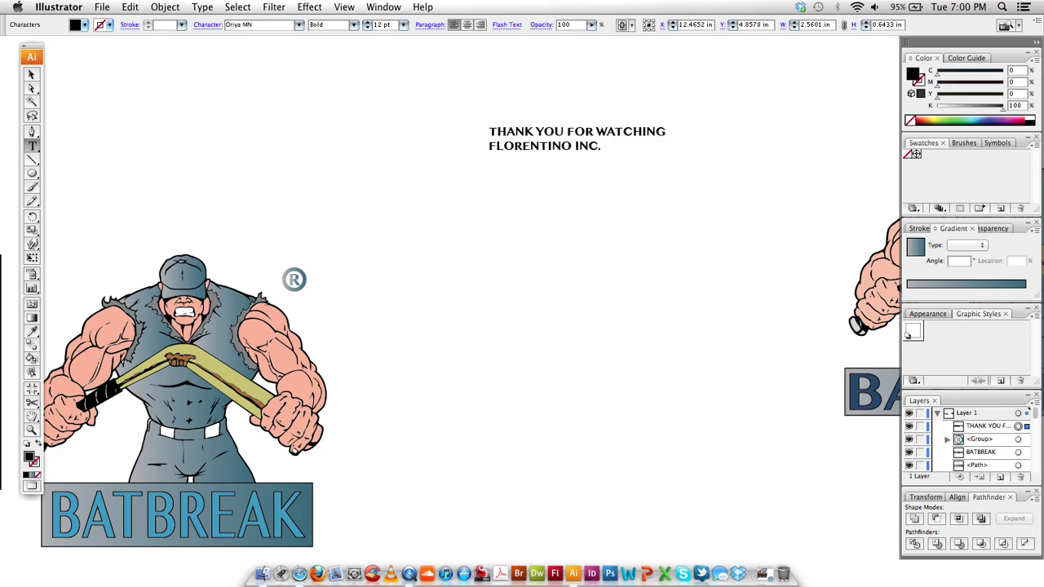
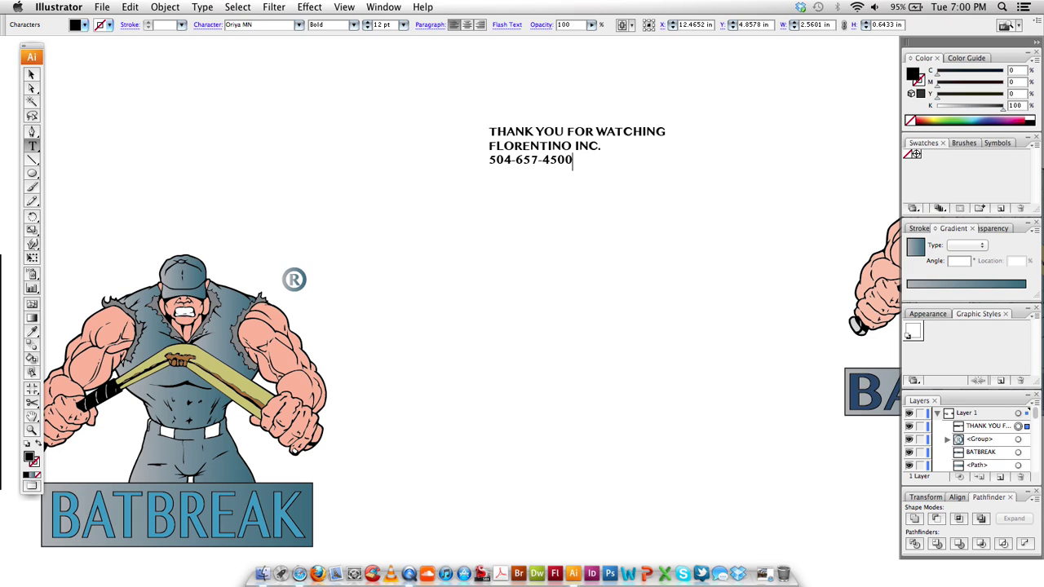
pyautogui.press('Escape')
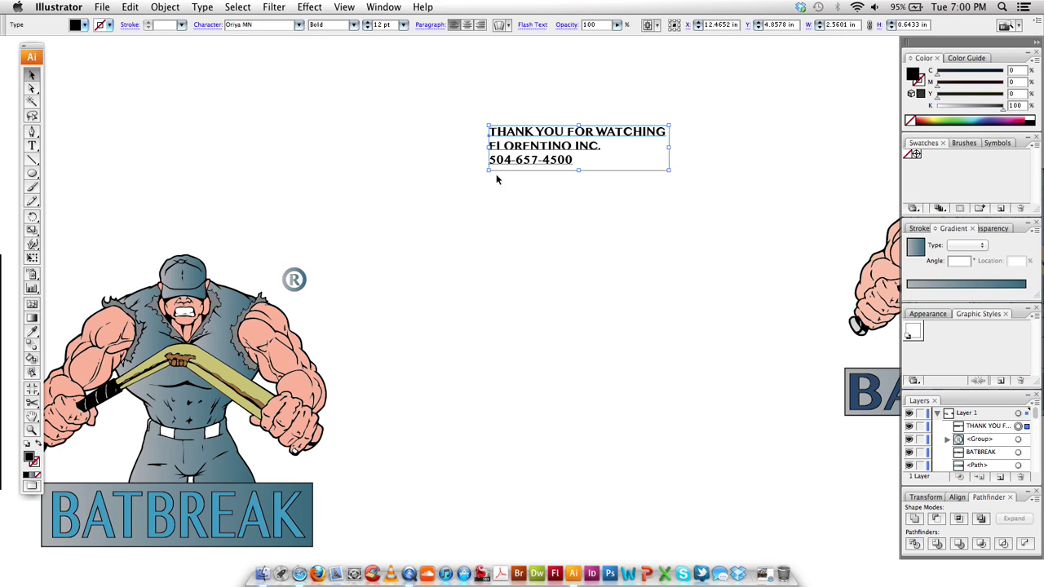
# Enlarge the closing text block above the muscleman
pyautogui.moveTo(487, 172); pyautogui.dragTo(249, 244)
pyautogui.click(277, 101)
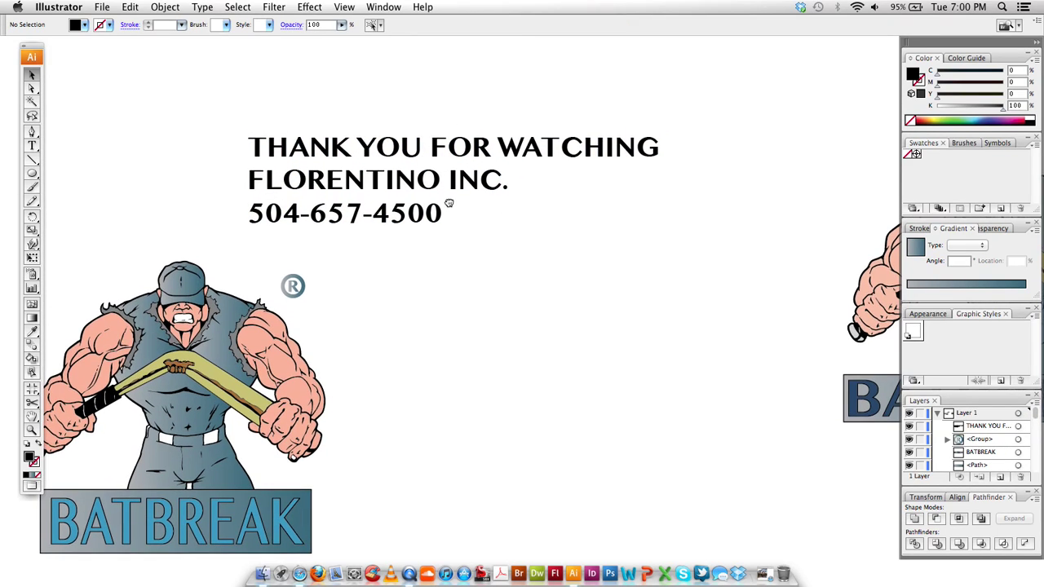
pyautogui.moveTo(455, 197); pyautogui.dragTo(447, 205)
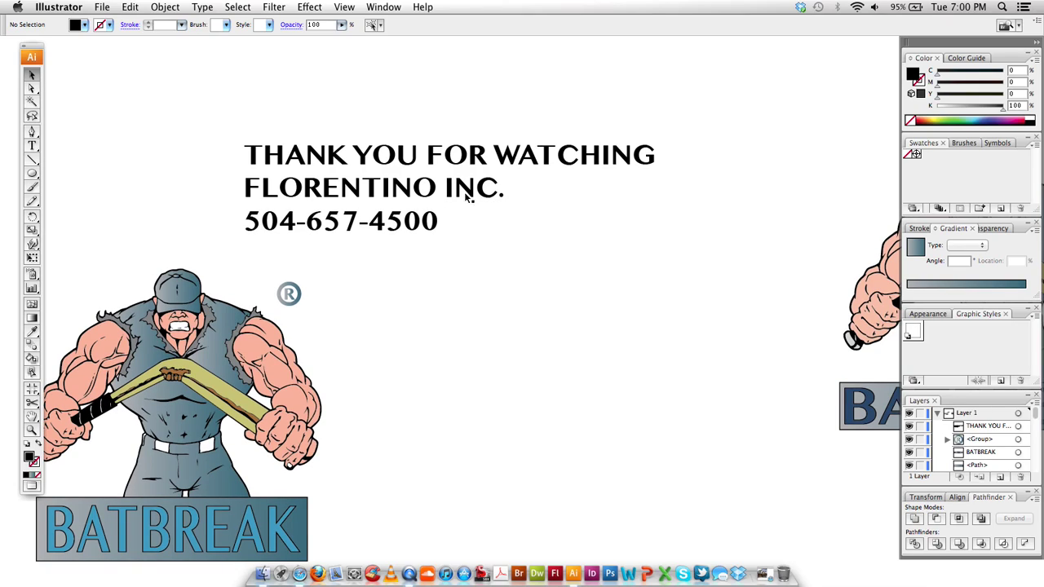